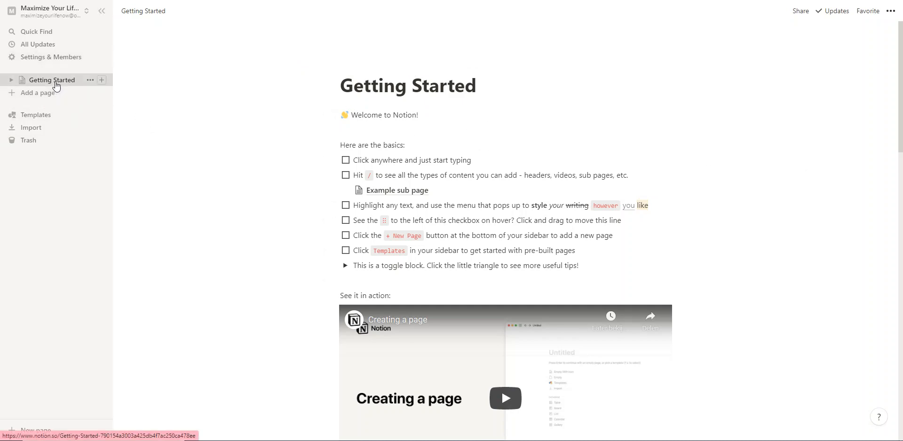
Delete the Getting Started page from the workspace.
{"action": "right_click", "coordinate": [56, 86]}
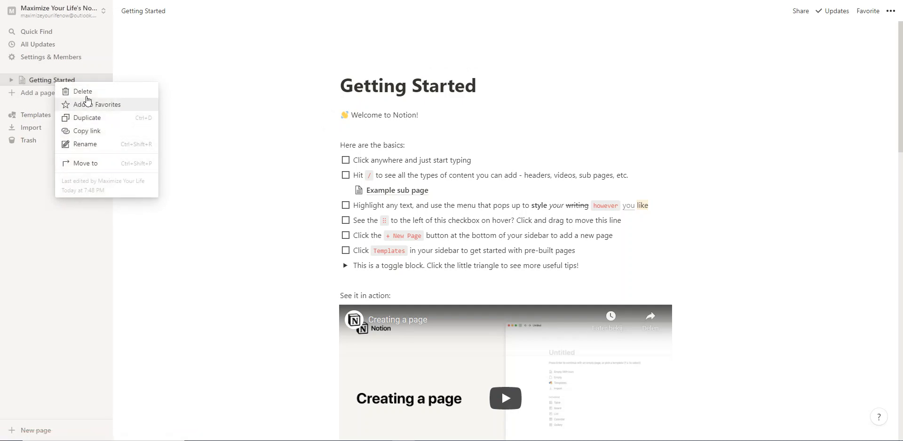
{"action": "left_click", "coordinate": [84, 91]}
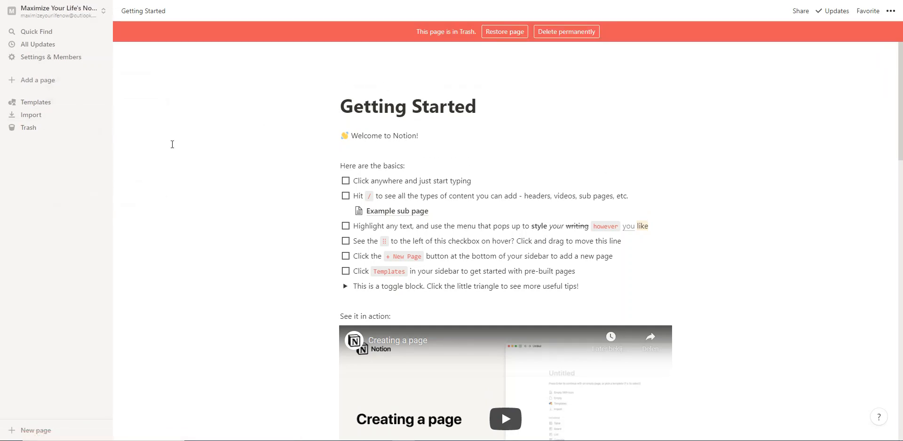
Create a page titled "Workout Calendar" and set it up as a Calendar database.
{"action": "left_click", "coordinate": [36, 81]}
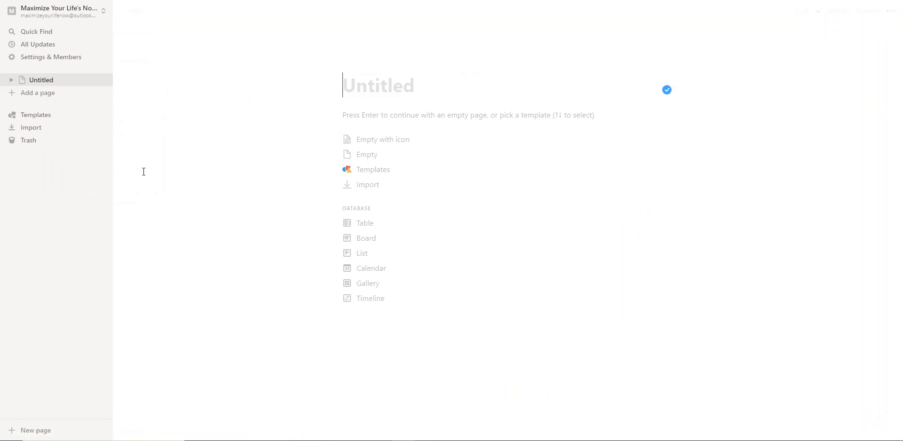
{"action": "type", "text": "Workout Calendar"}
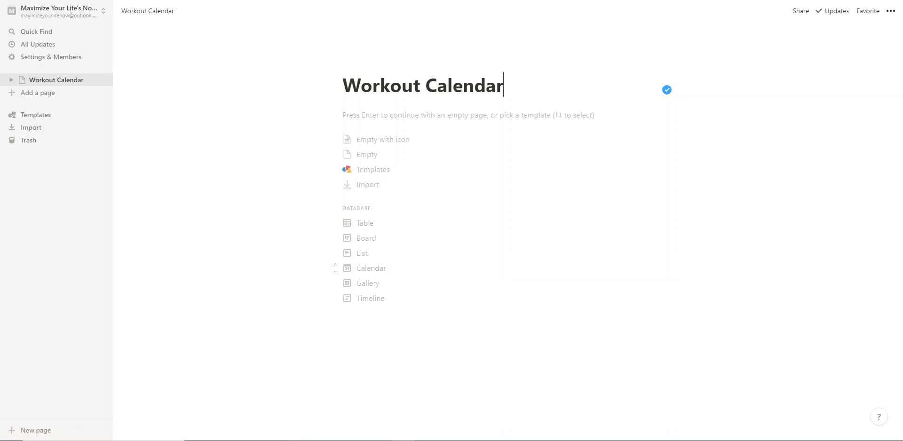
{"action": "left_click", "coordinate": [377, 269]}
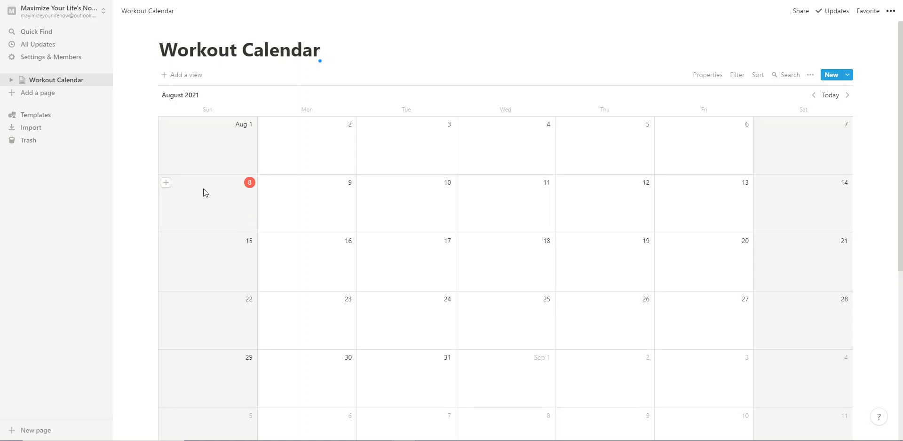
Add a calendar entry on August 8 titled "150 Burpees".
{"action": "left_click", "coordinate": [166, 182]}
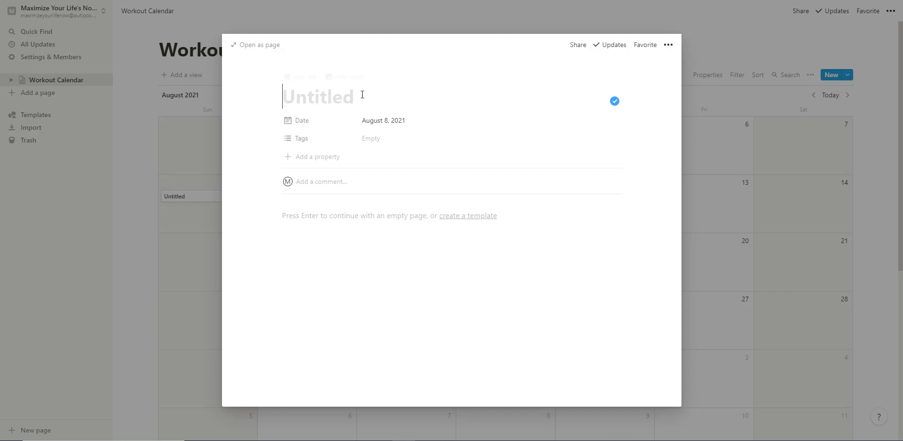
{"action": "type", "text": "Burpees"}
{"action": "key", "text": "Left"}
{"action": "key", "text": "Left"}
{"action": "key", "text": "Left"}
{"action": "key", "text": "Left"}
{"action": "key", "text": "Left"}
{"action": "key", "text": "Left"}
{"action": "key", "text": "Left"}
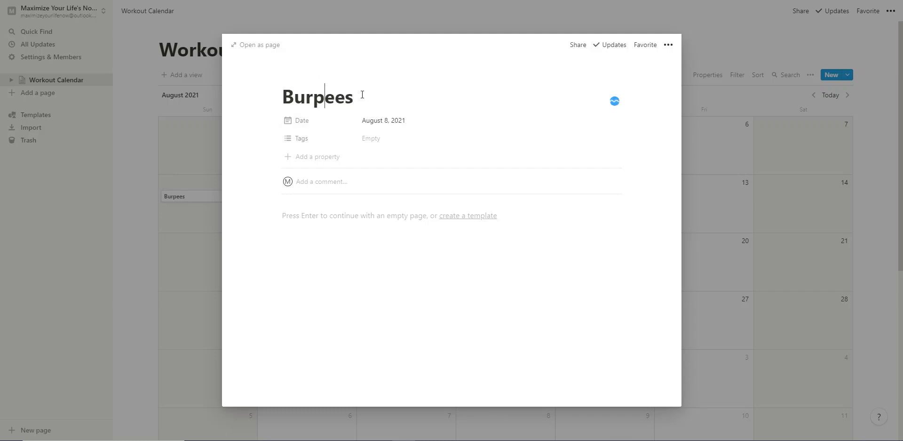
{"action": "type", "text": "150"}
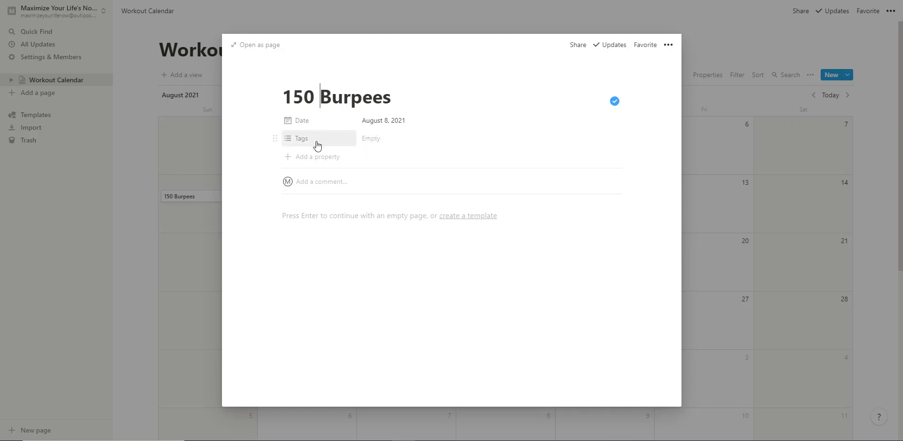
Create a "Burpees" tag and assign it to the 150 Burpees entry.
{"action": "left_click", "coordinate": [362, 138]}
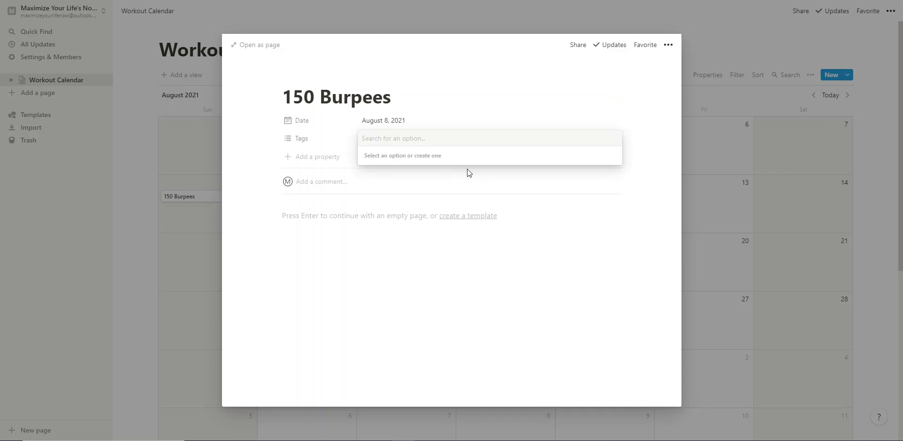
{"action": "type", "text": "Burpees"}
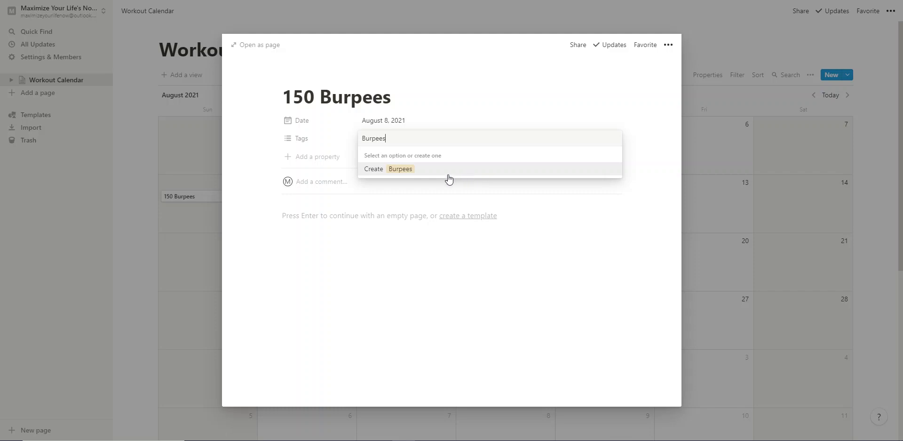
{"action": "left_click", "coordinate": [406, 174]}
{"action": "left_click", "coordinate": [416, 288]}
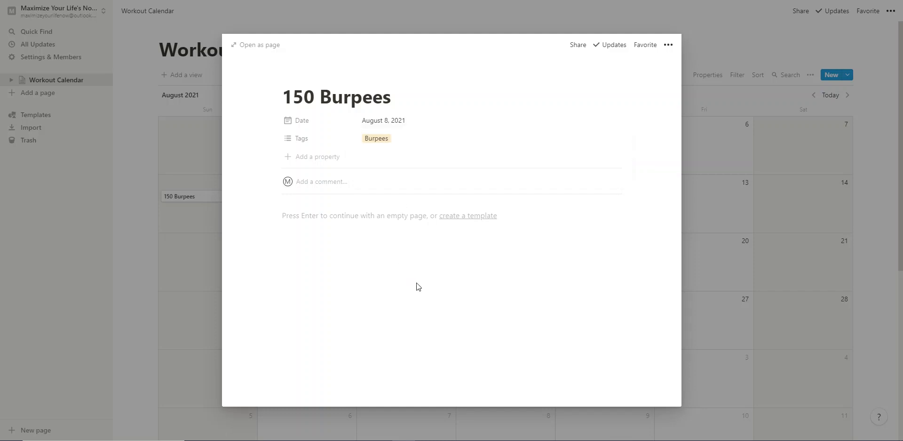
Add a new property of type Select to the 150 Burpees entry.
{"action": "left_click", "coordinate": [308, 159]}
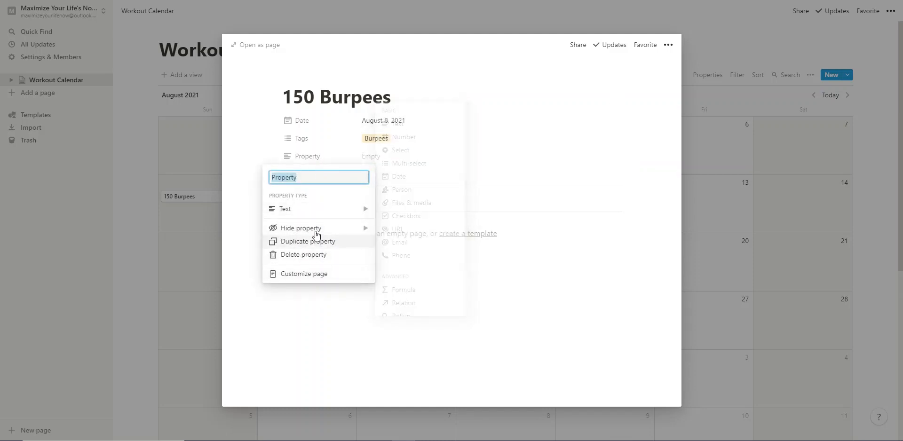
{"action": "mouse_move", "coordinate": [313, 214]}
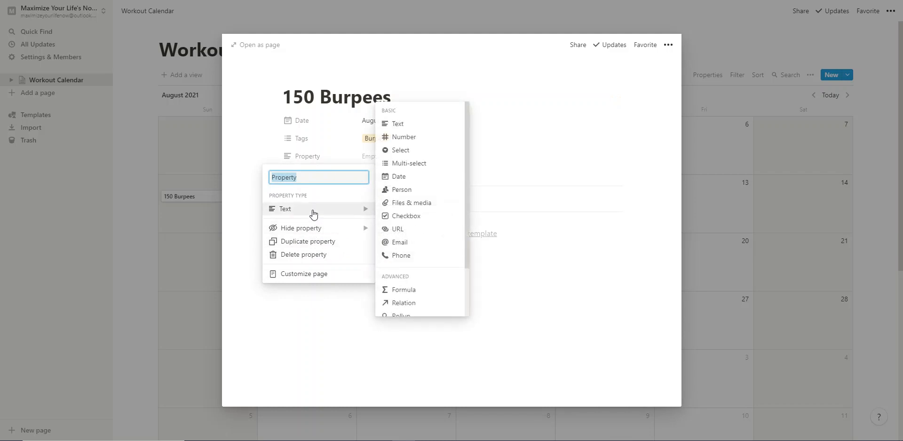
{"action": "left_click", "coordinate": [398, 150]}
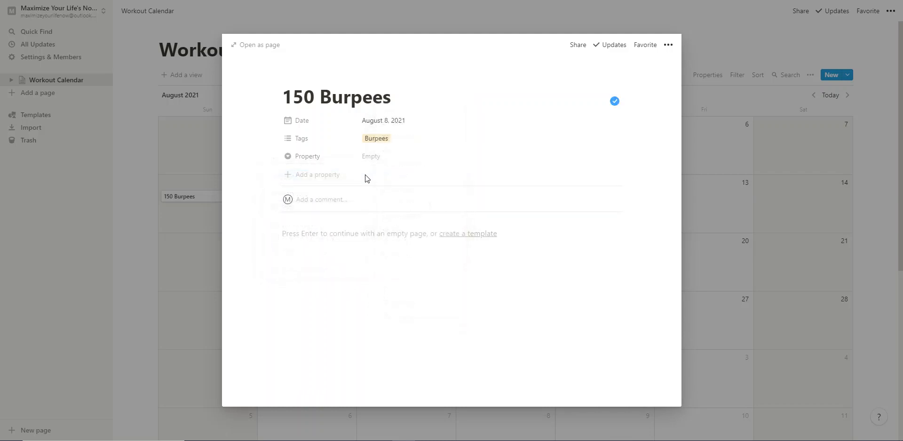
Create the options "Not started", "In progress" and "Finished" for the new Select property, leaving Finished assigned.
{"action": "left_click", "coordinate": [374, 158]}
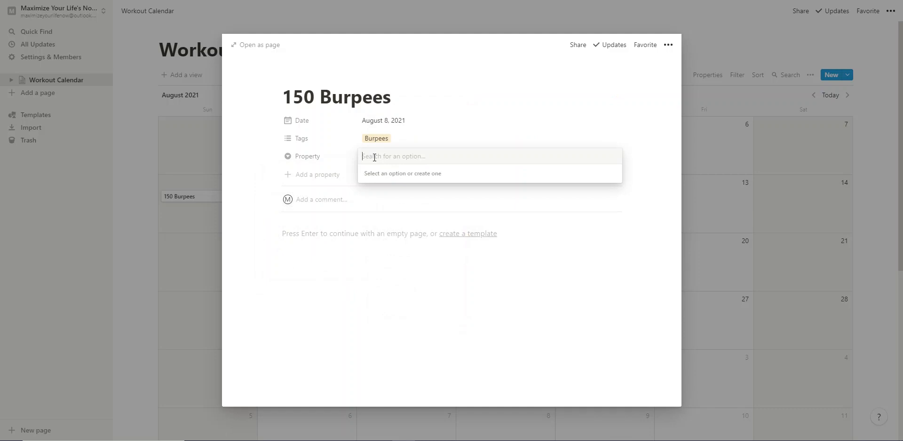
{"action": "type", "text": "Not started"}
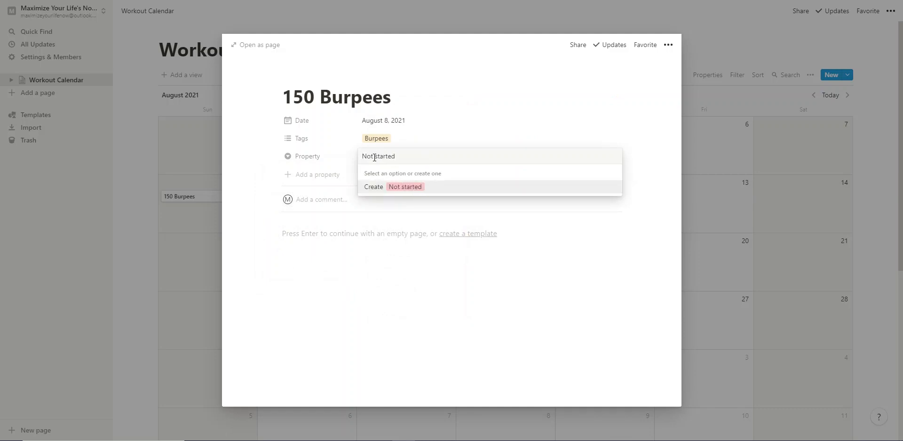
{"action": "left_click", "coordinate": [388, 187]}
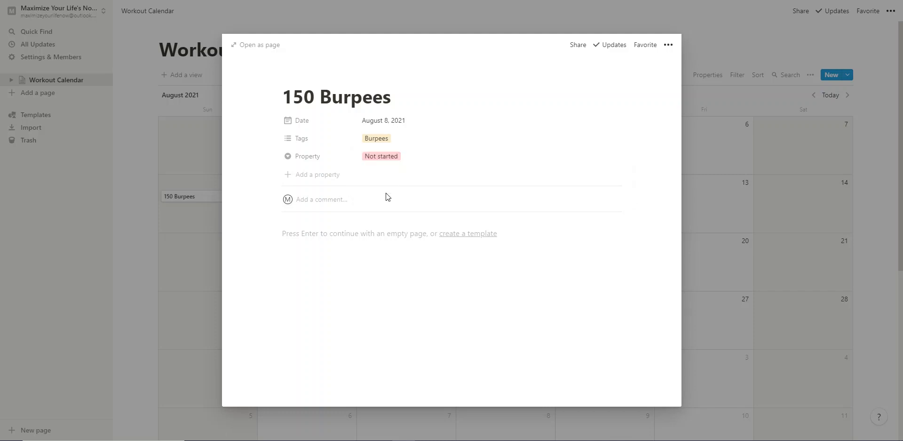
{"action": "left_click", "coordinate": [417, 163]}
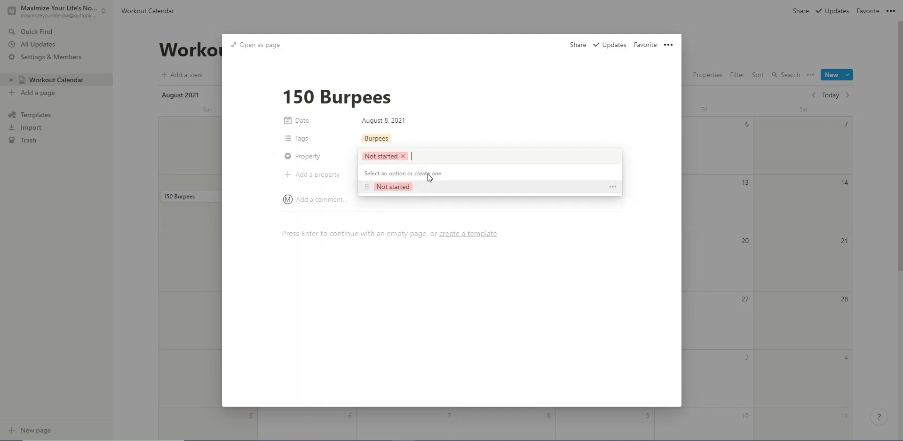
{"action": "type", "text": "In progress"}
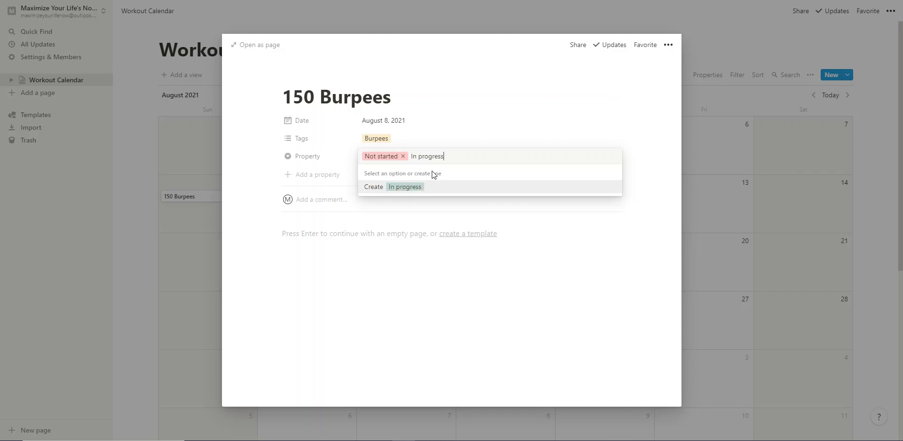
{"action": "left_click", "coordinate": [430, 187]}
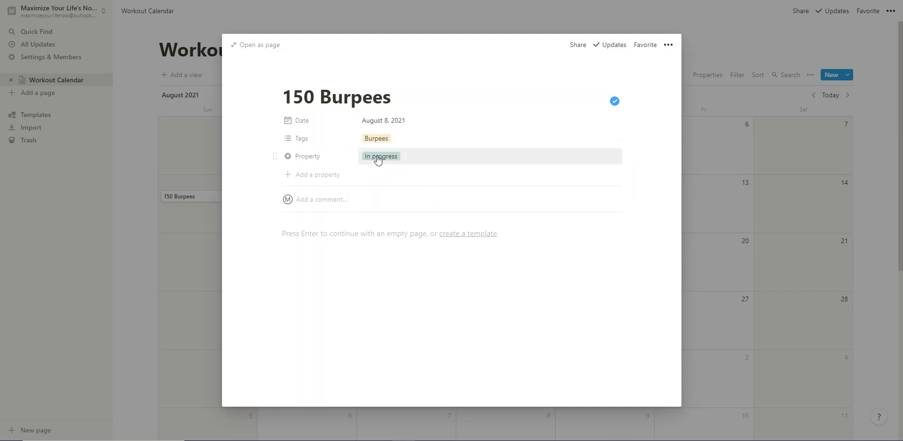
{"action": "left_click", "coordinate": [429, 157]}
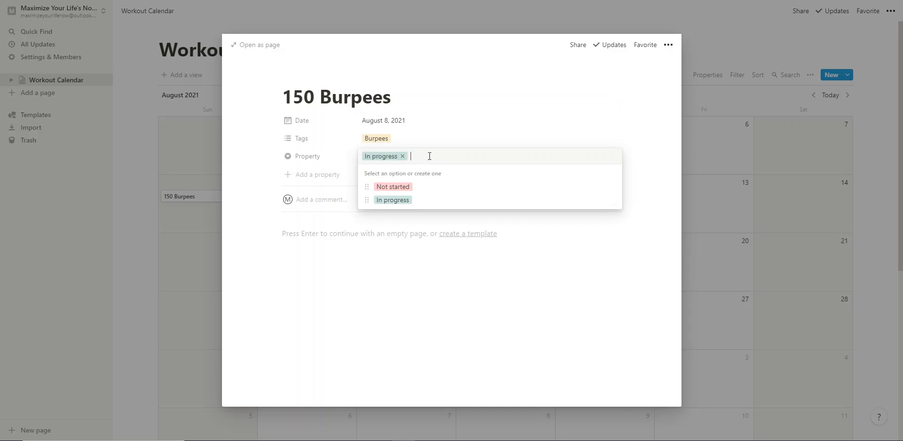
{"action": "type", "text": "Finished"}
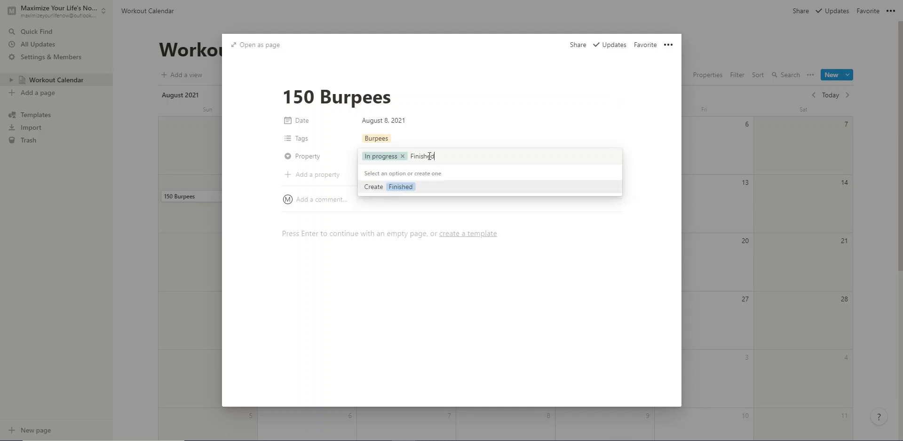
{"action": "left_click", "coordinate": [416, 187]}
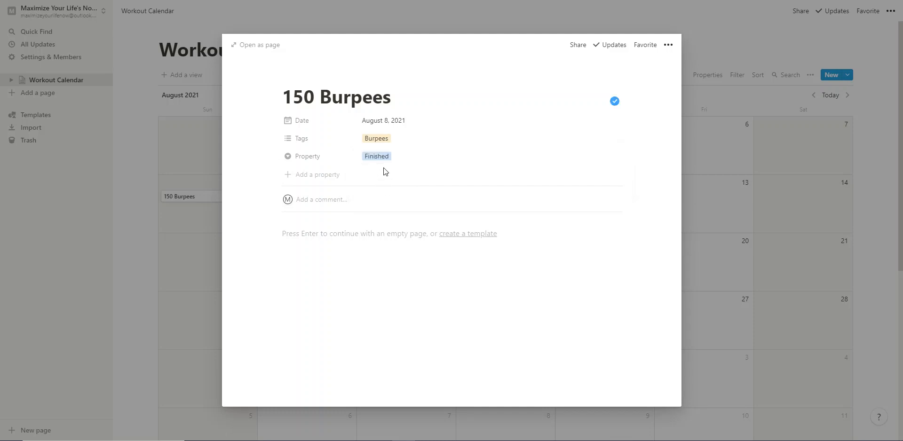
Recolour the Finished option green and the In progress option yellow.
{"action": "left_click", "coordinate": [399, 161]}
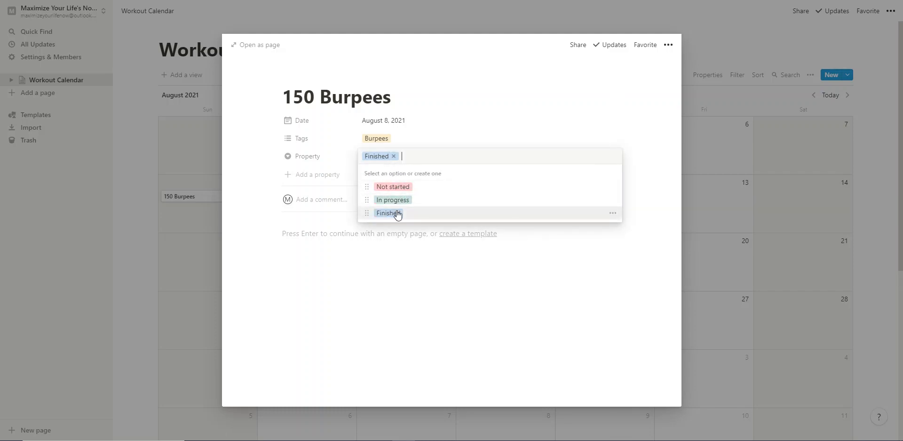
{"action": "left_click", "coordinate": [613, 213]}
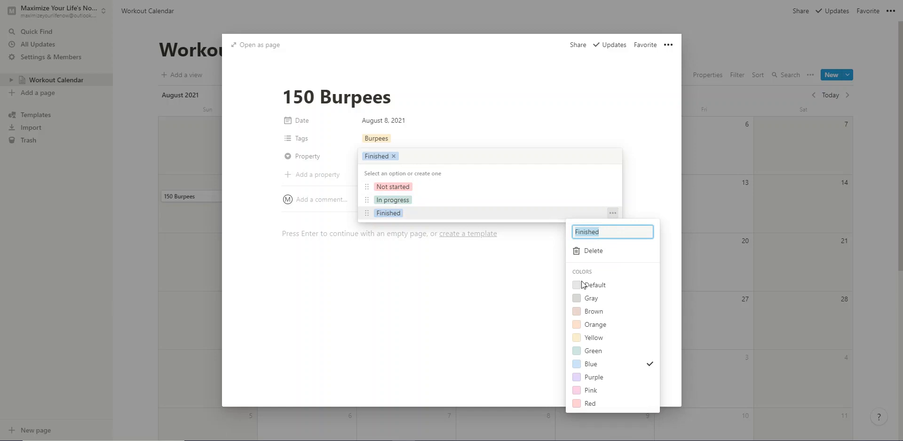
{"action": "left_click", "coordinate": [589, 351]}
{"action": "left_click", "coordinate": [433, 200]}
{"action": "left_click", "coordinate": [613, 200]}
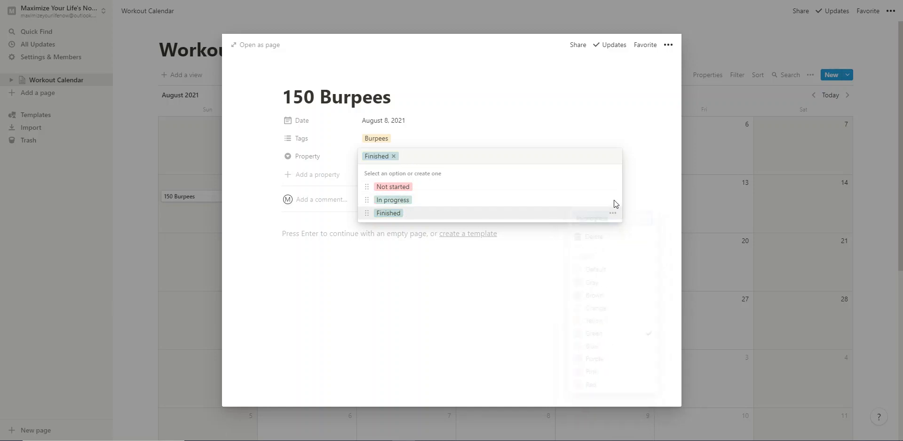
{"action": "left_click", "coordinate": [594, 286]}
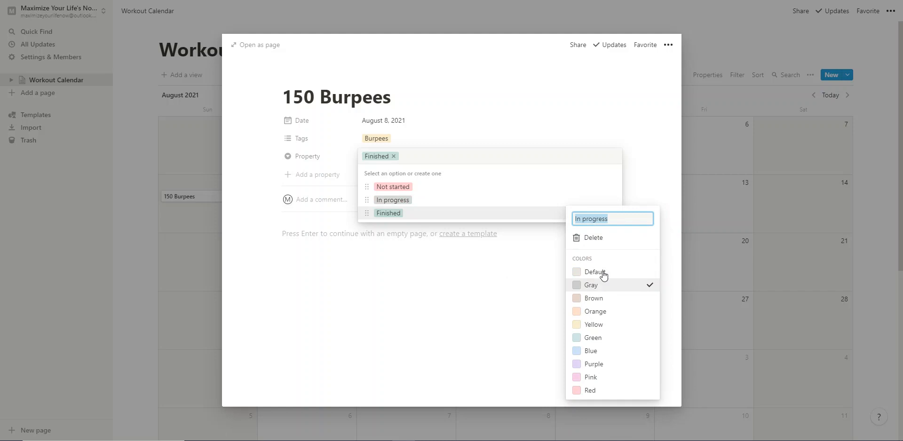
{"action": "left_click", "coordinate": [594, 324]}
{"action": "left_click", "coordinate": [411, 279]}
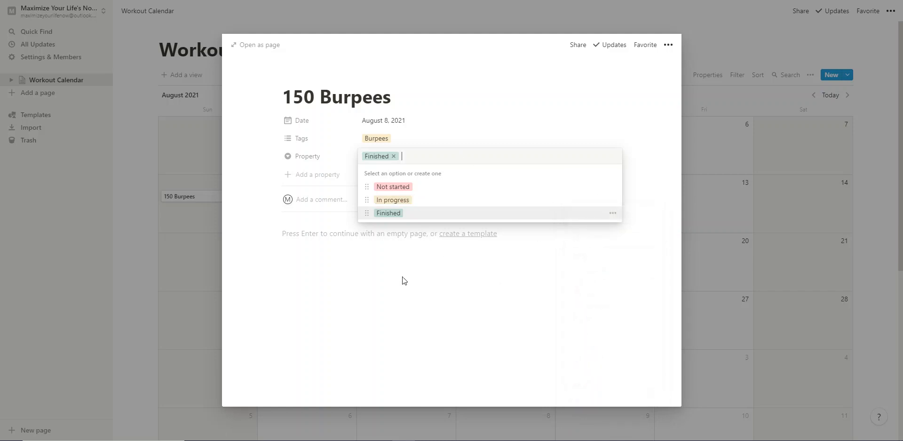
{"action": "left_click", "coordinate": [435, 282]}
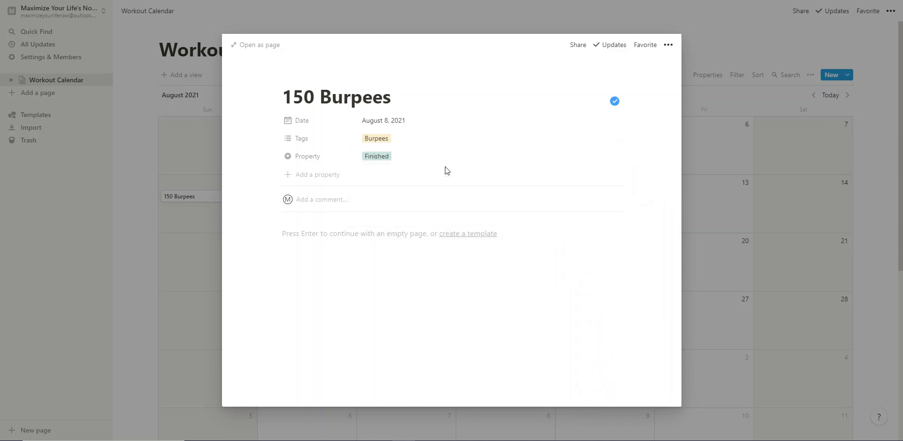
Rename the Select property to "Status".
{"action": "left_click", "coordinate": [309, 157]}
{"action": "left_click", "coordinate": [305, 178]}
{"action": "left_click_drag", "start_coordinate": [304, 177], "coordinate": [260, 184]}
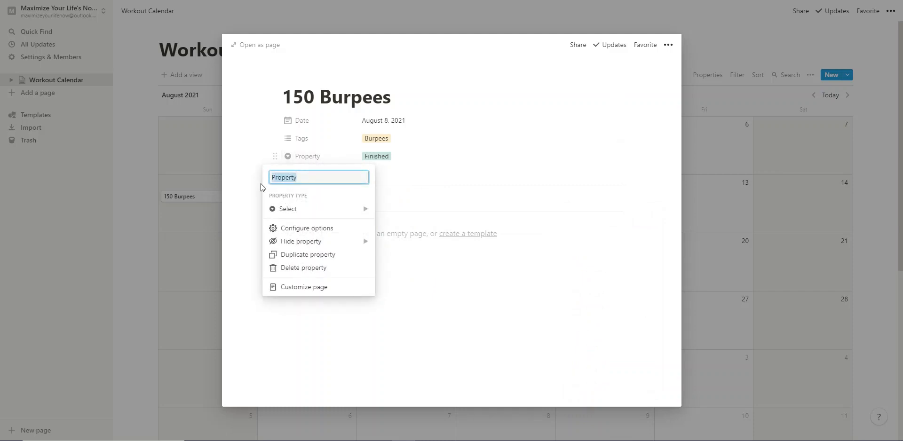
{"action": "type", "text": "Status"}
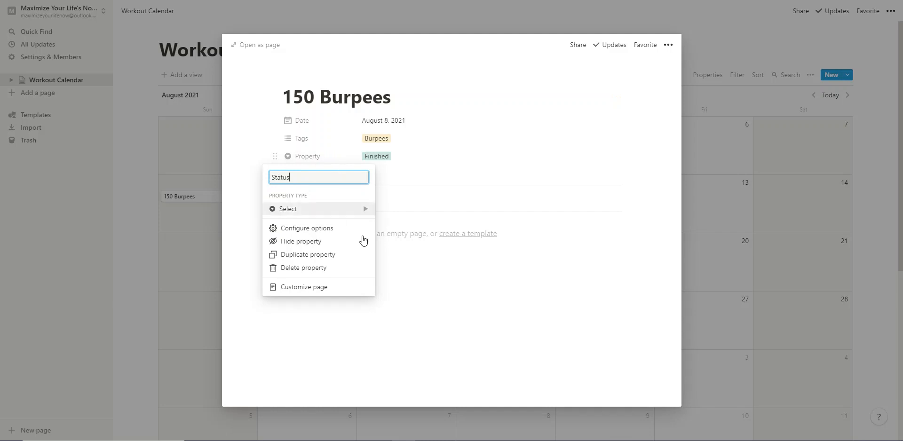
{"action": "left_click", "coordinate": [405, 309]}
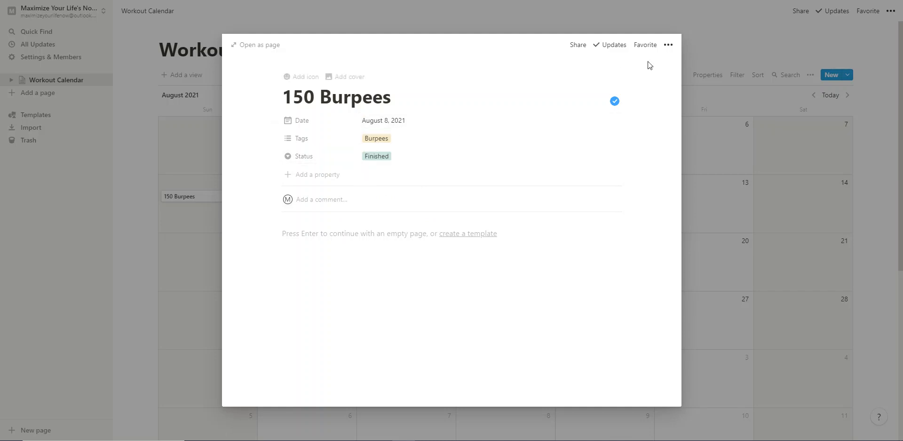
Set the reminder on the 150 Burpees entry's date to 1 day before (9:00 AM).
{"action": "left_click", "coordinate": [402, 123]}
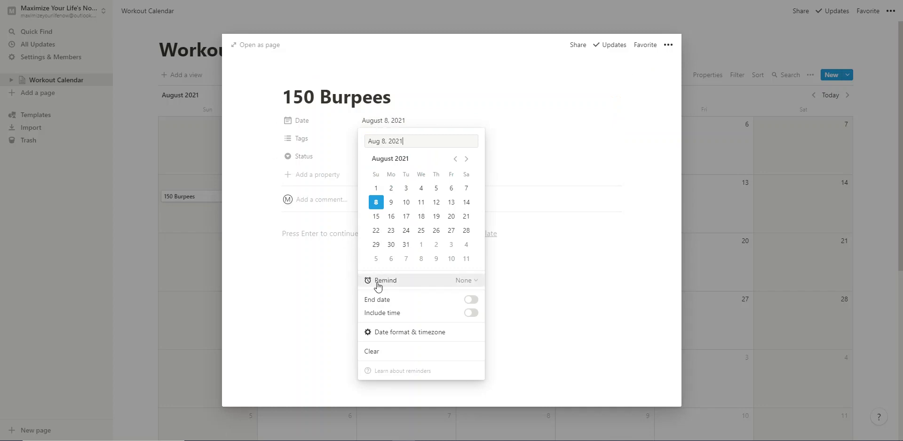
{"action": "left_click", "coordinate": [465, 282]}
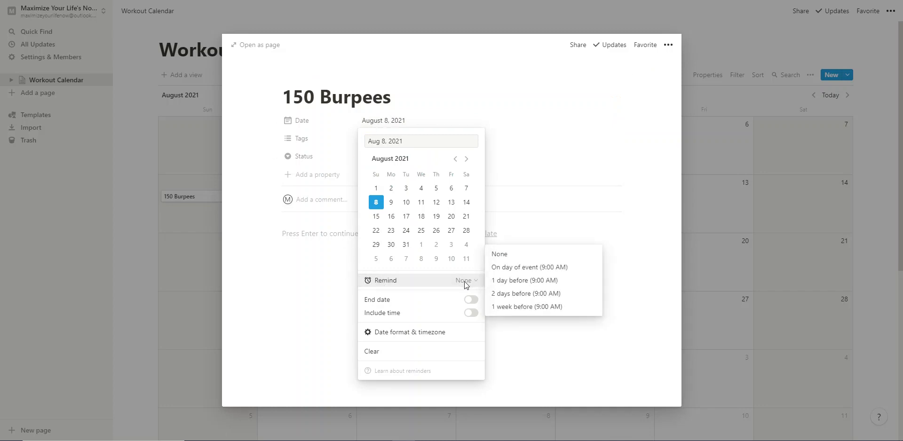
{"action": "left_click", "coordinate": [524, 280]}
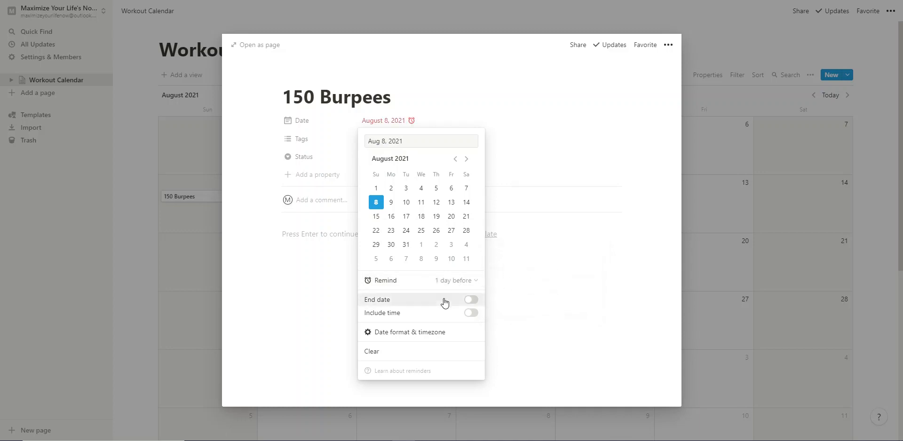
Briefly enable an end date on the 150 Burpees entry's date, switch it off again and remove the reminder.
{"action": "left_click", "coordinate": [472, 300]}
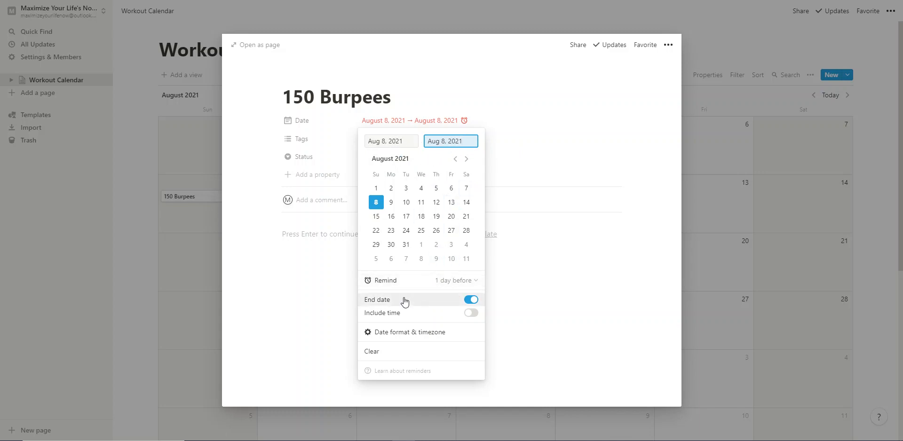
{"action": "left_click", "coordinate": [474, 303]}
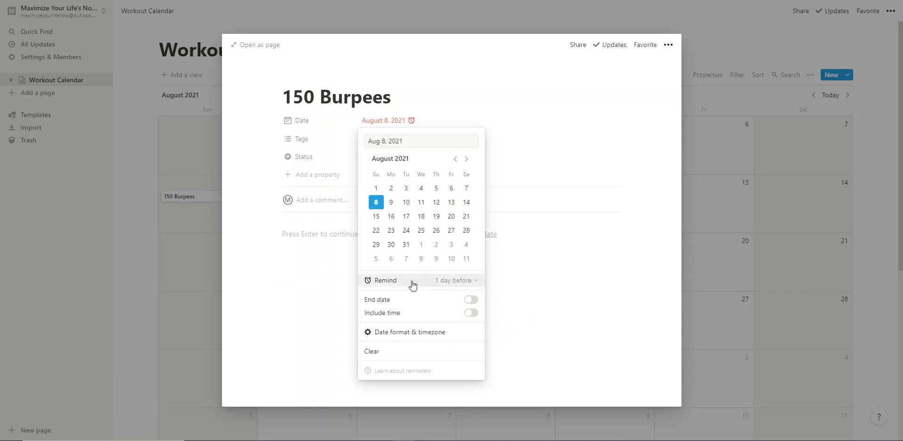
{"action": "left_click", "coordinate": [453, 281]}
{"action": "left_click", "coordinate": [499, 253]}
{"action": "left_click", "coordinate": [325, 300]}
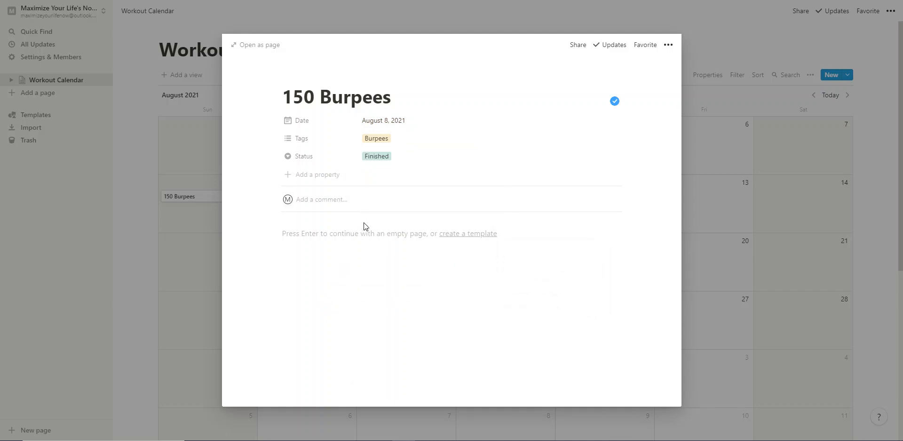
Post the comment "Do them as fast as possible. Count out loud." on the 150 Burpees entry.
{"action": "left_click", "coordinate": [331, 204]}
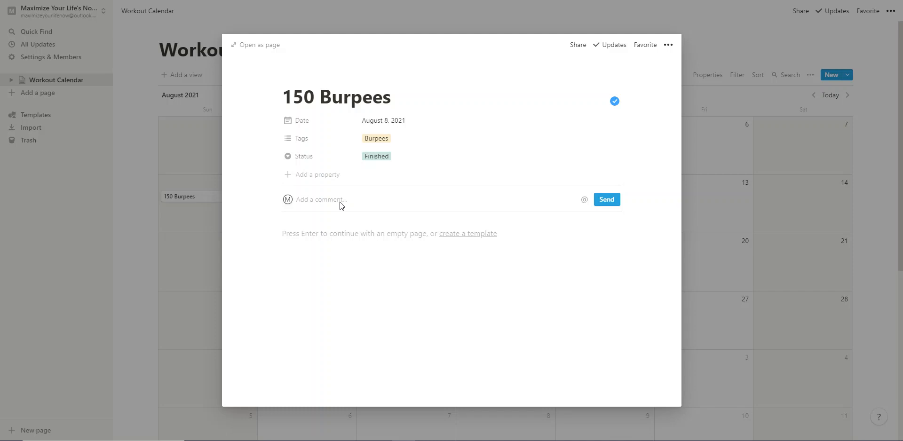
{"action": "type", "text": "Do them as fast as possible. Count out loud."}
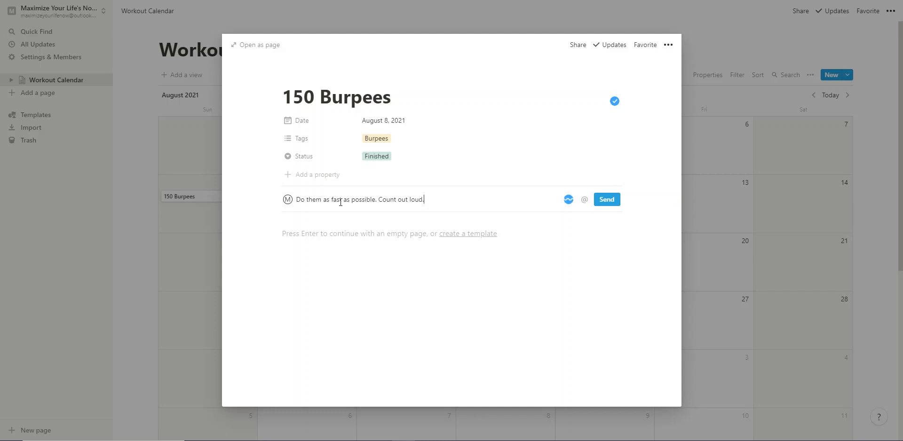
{"action": "left_click", "coordinate": [595, 199]}
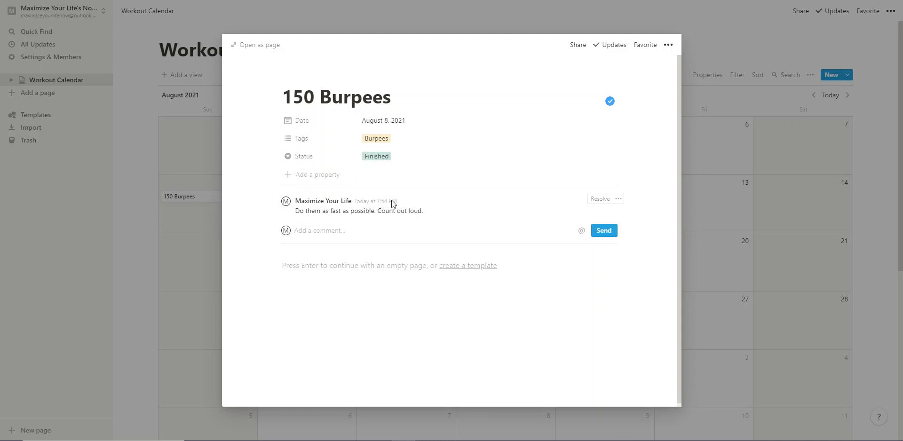
Add a plain text block reading "brsbtn sngyu" to the body of the 150 Burpees entry.
{"action": "left_click", "coordinate": [350, 268]}
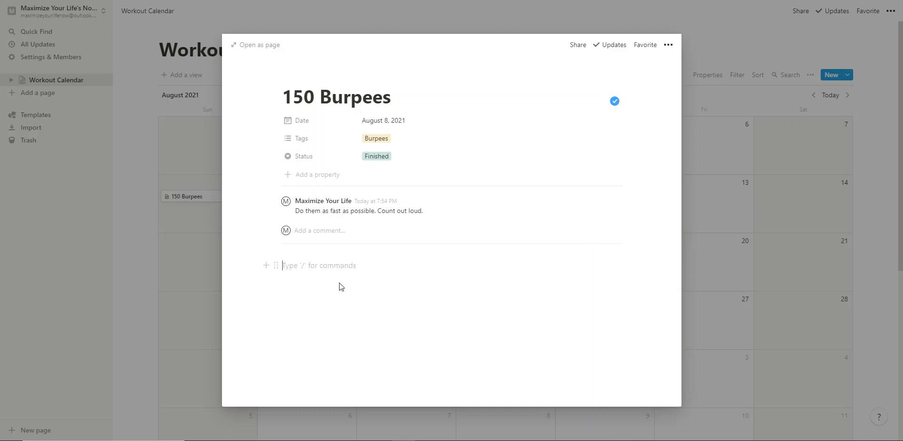
{"action": "left_click", "coordinate": [266, 266]}
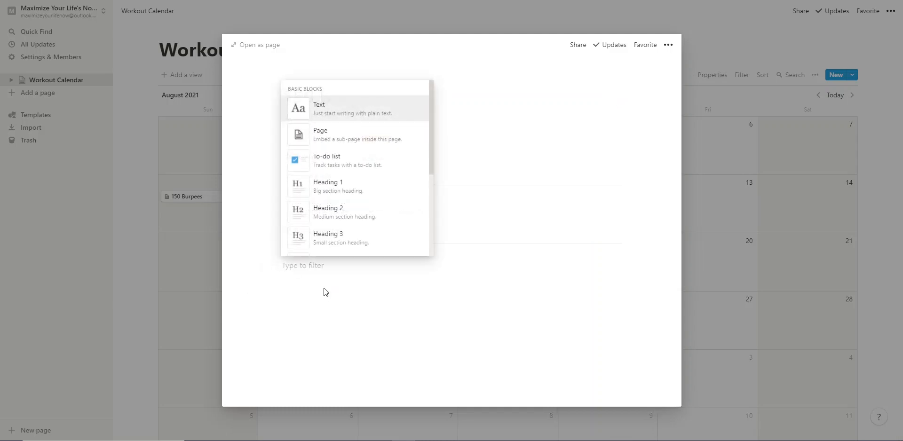
{"action": "left_click", "coordinate": [326, 117]}
{"action": "type", "text": "brsbtn sngyu"}
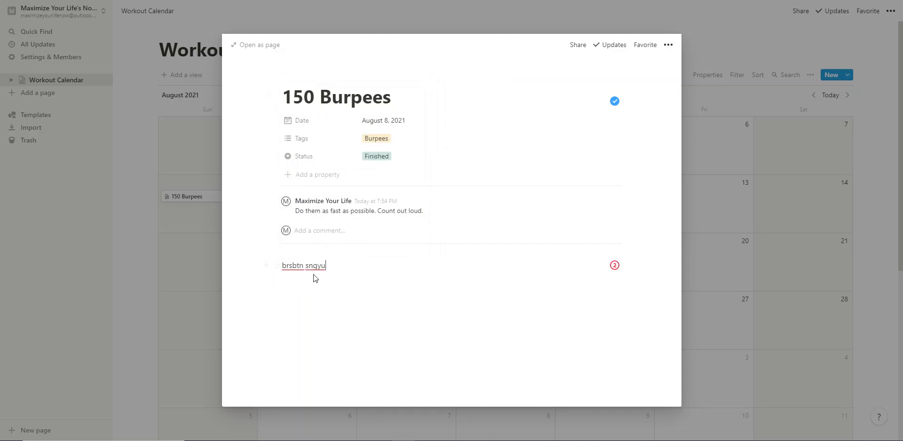
Embed a sub-page titled "rgrerger" below the text block, with the body text "trregtjt".
{"action": "left_click", "coordinate": [266, 268]}
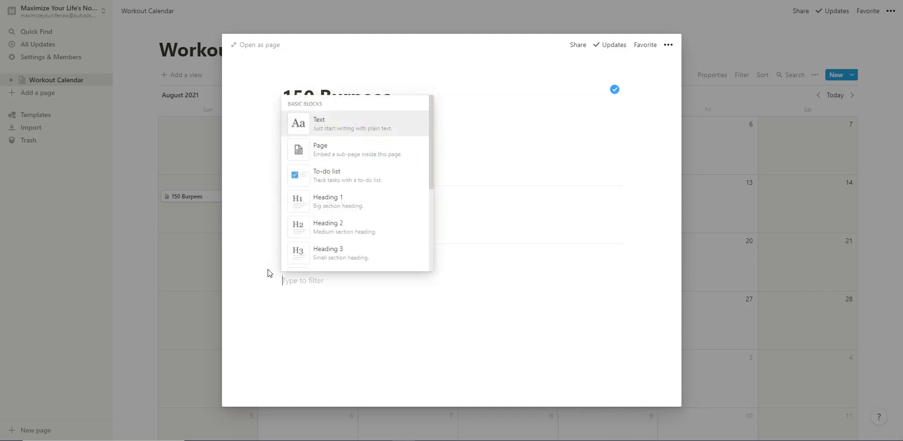
{"action": "left_click", "coordinate": [335, 158]}
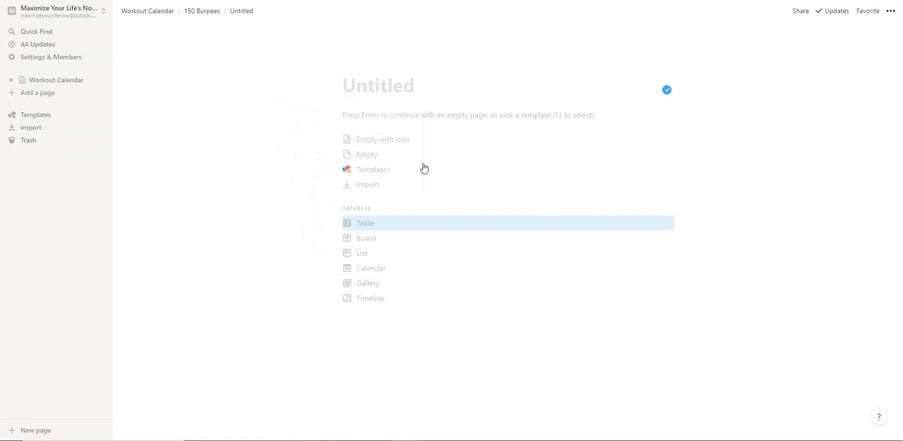
{"action": "type", "text": "rgrerger"}
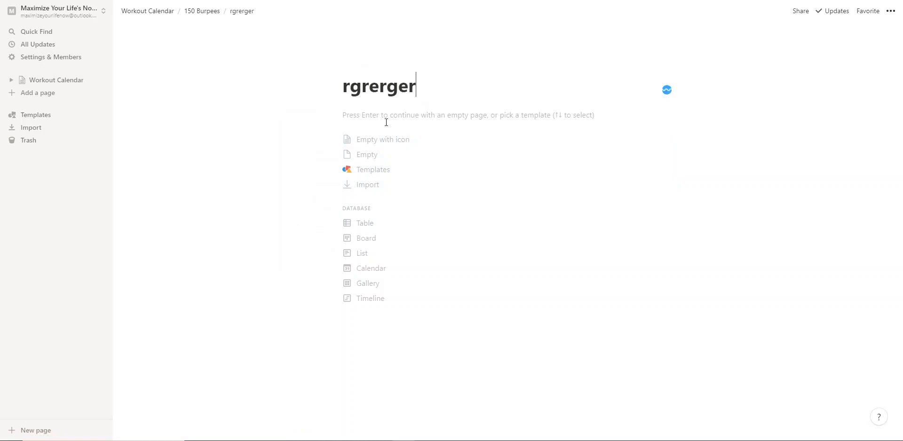
{"action": "key", "text": "Return"}
{"action": "type", "text": "trregtjt"}
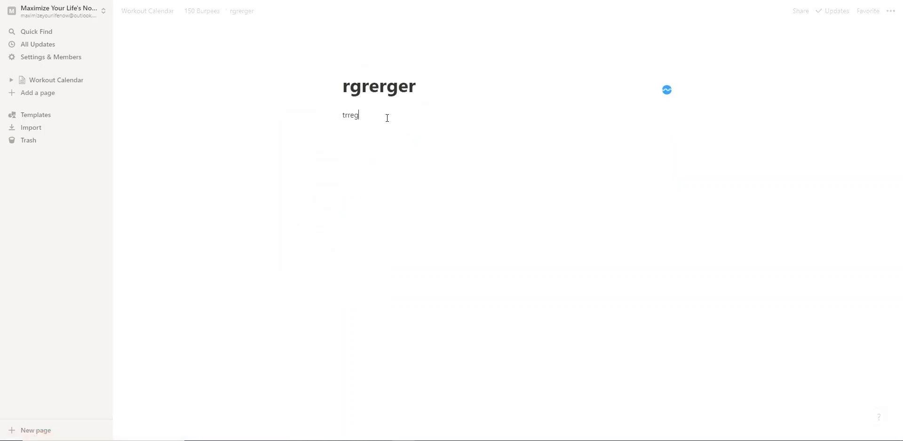
Reopen the rgrerger sub-page through the 150 Burpees entry to view it, and return to the Workout Calendar.
{"action": "left_click", "coordinate": [10, 80]}
{"action": "left_click", "coordinate": [47, 87]}
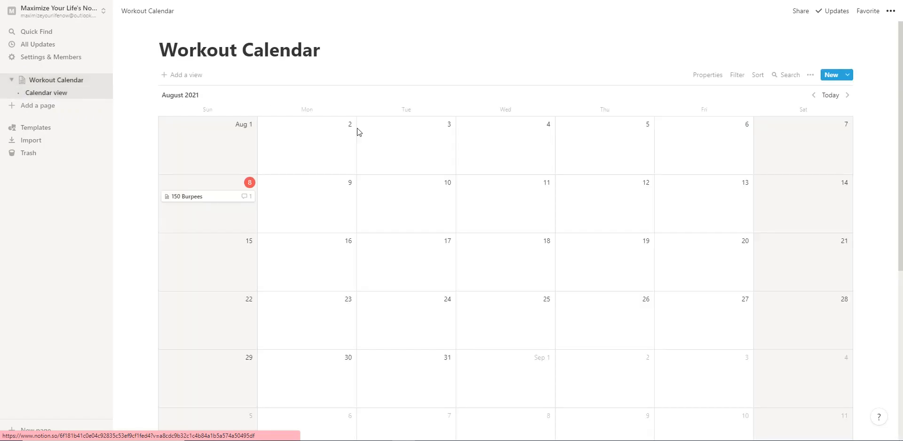
{"action": "left_click", "coordinate": [212, 199]}
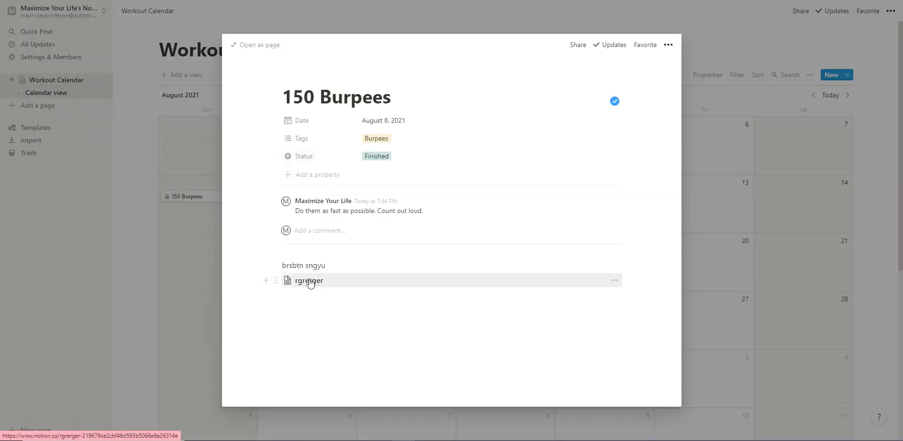
{"action": "left_click", "coordinate": [317, 281]}
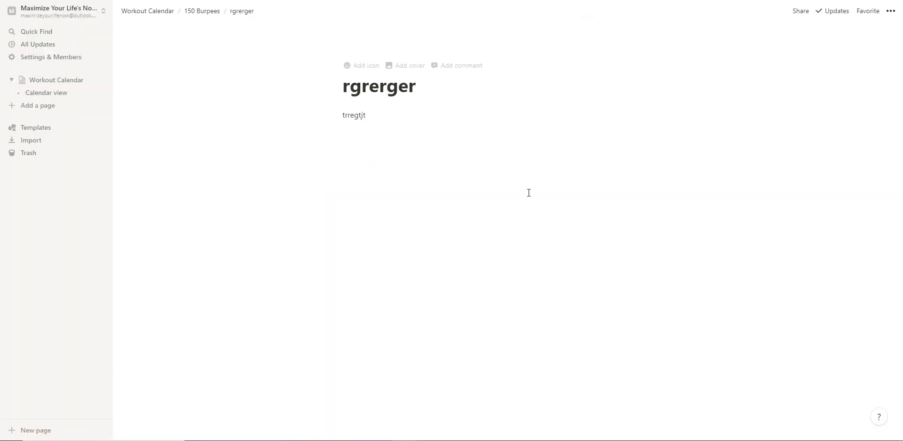
{"action": "left_click", "coordinate": [54, 81]}
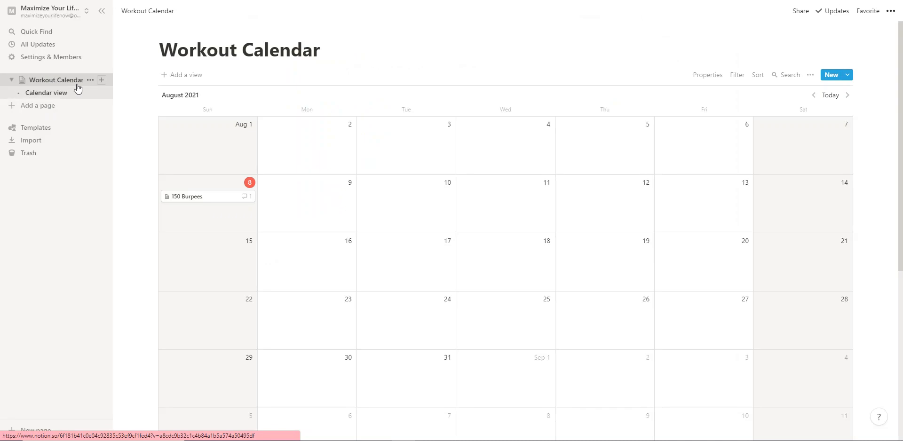
Delete the rgrerger sub-page and the text block from the body of the 150 Burpees entry, and close the entry.
{"action": "left_click", "coordinate": [189, 200]}
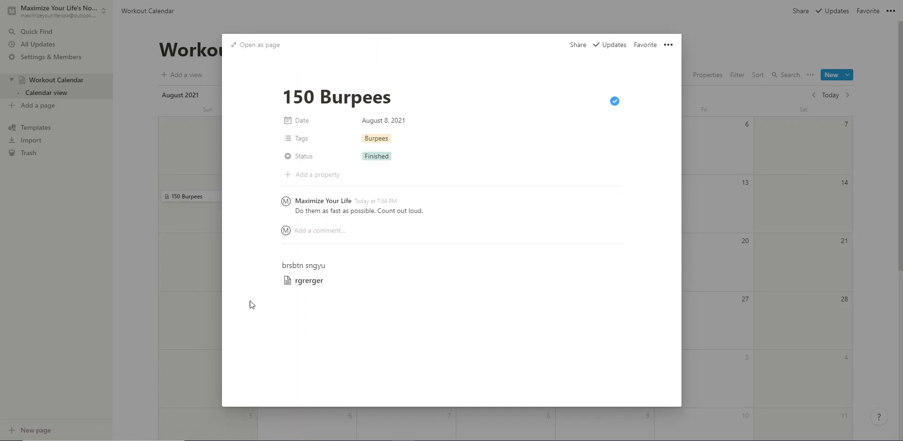
{"action": "left_click", "coordinate": [306, 266]}
{"action": "left_click", "coordinate": [275, 281]}
{"action": "left_click", "coordinate": [242, 235]}
{"action": "left_click", "coordinate": [276, 266]}
{"action": "left_click", "coordinate": [185, 209]}
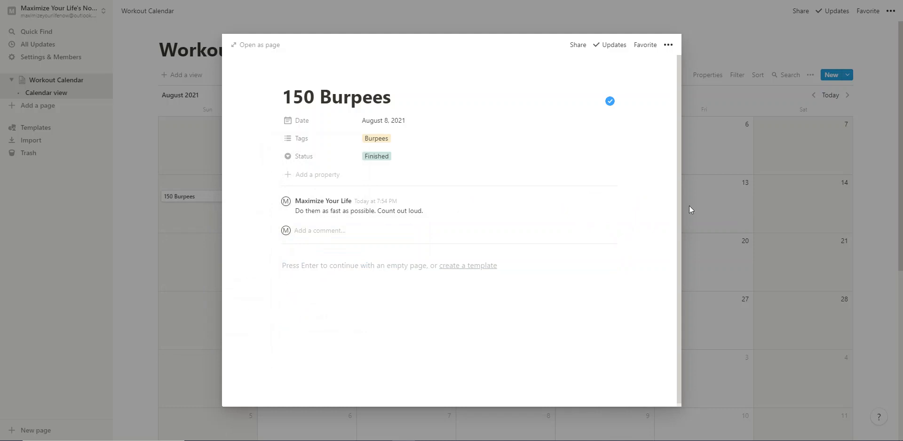
{"action": "left_click", "coordinate": [802, 211]}
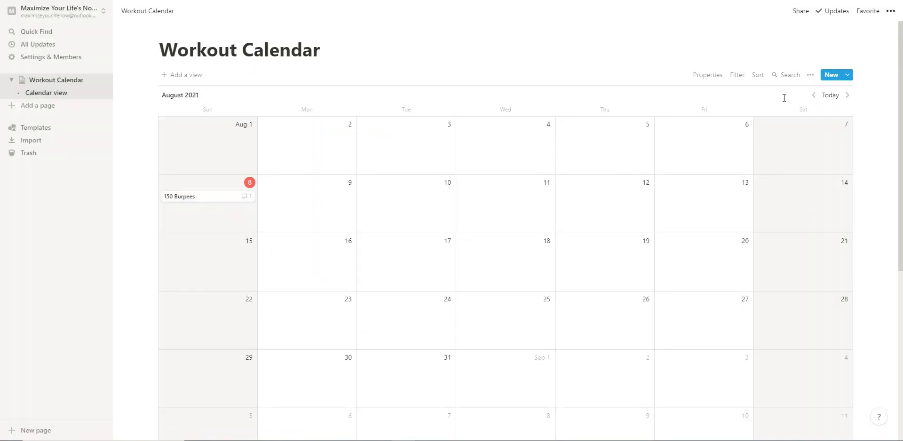
Show the Date, Status and Tags properties on the cards of the calendar view.
{"action": "left_click", "coordinate": [810, 77]}
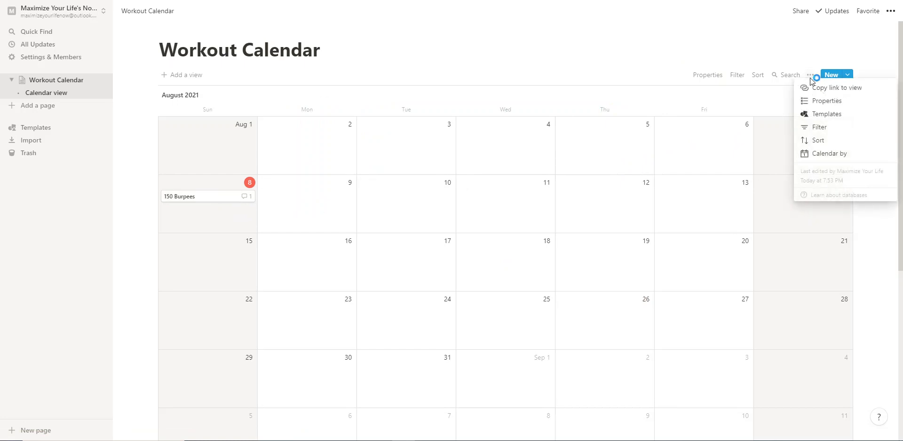
{"action": "left_click", "coordinate": [819, 102]}
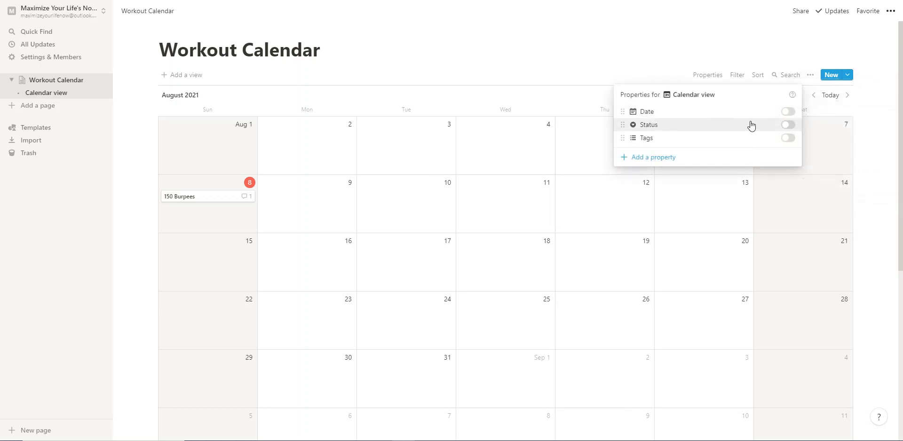
{"action": "left_click", "coordinate": [788, 112]}
{"action": "left_click", "coordinate": [789, 124]}
{"action": "left_click", "coordinate": [788, 138]}
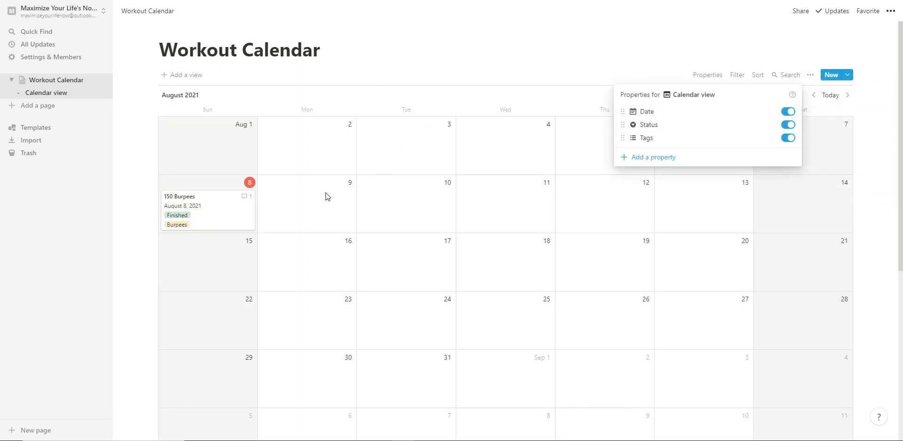
{"action": "left_click", "coordinate": [372, 71]}
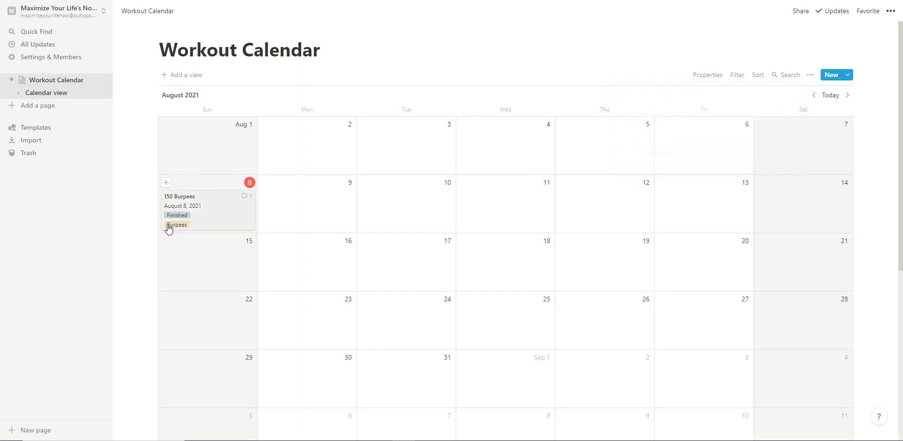
Set the 150 Burpees entry's status to Not started and duplicate the entry onto August 10, 12 and 14.
{"action": "left_click", "coordinate": [195, 221]}
{"action": "left_click", "coordinate": [383, 160]}
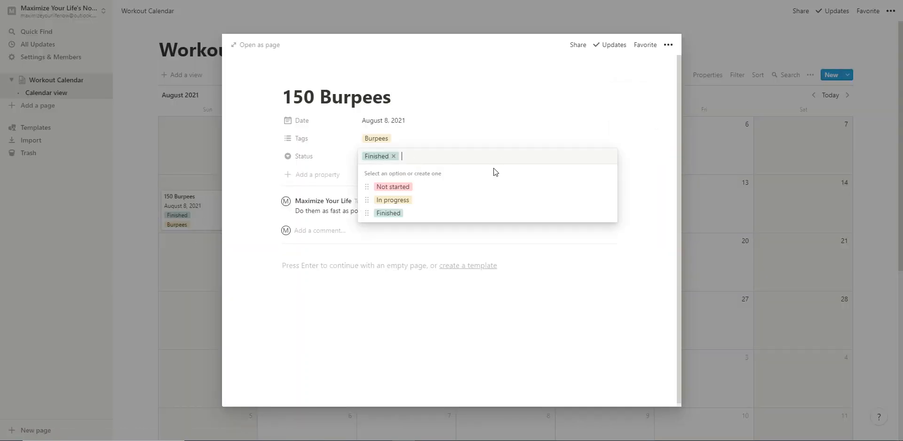
{"action": "left_click", "coordinate": [390, 187]}
{"action": "left_click", "coordinate": [701, 221]}
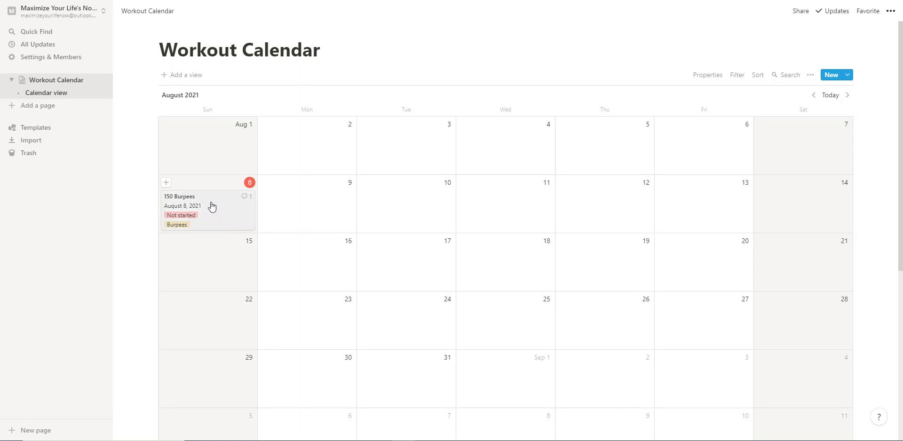
{"action": "left_click_drag", "start_coordinate": [197, 201], "coordinate": [787, 205]}
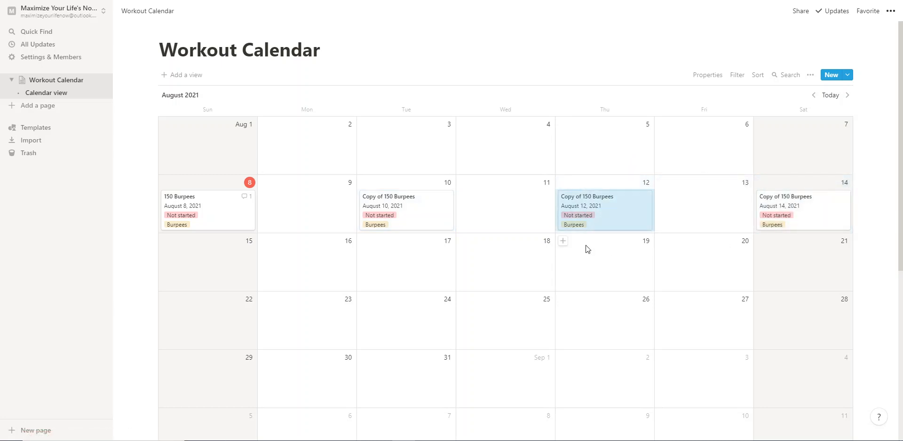
Rename the August 10 copy as "160 Burpees".
{"action": "left_click", "coordinate": [391, 203]}
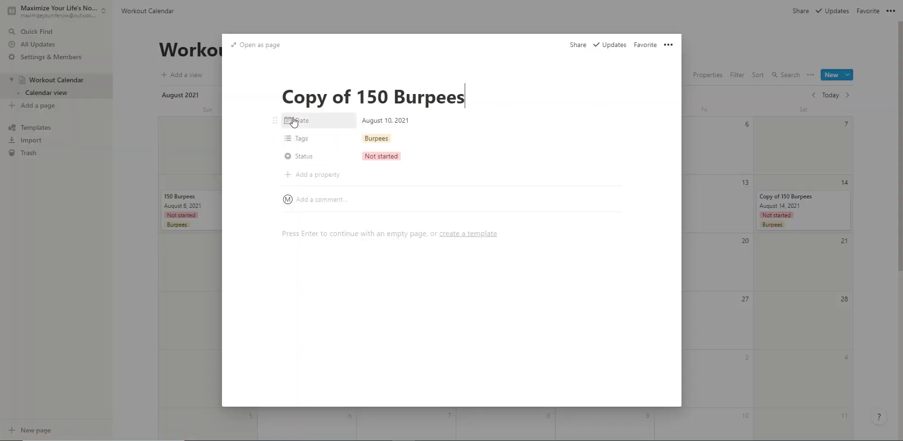
{"action": "left_click_drag", "start_coordinate": [356, 98], "coordinate": [293, 103]}
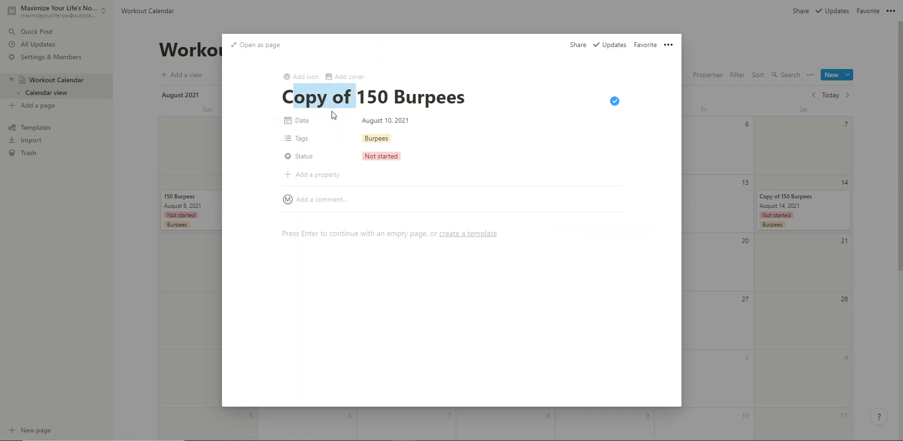
{"action": "key", "text": "BackSpace"}
{"action": "key", "text": "BackSpace"}
{"action": "key", "text": "BackSpace"}
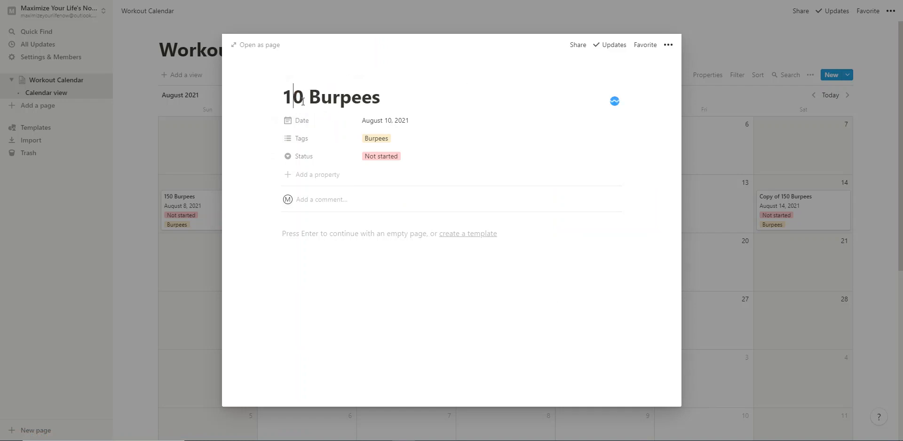
{"action": "type", "text": "6"}
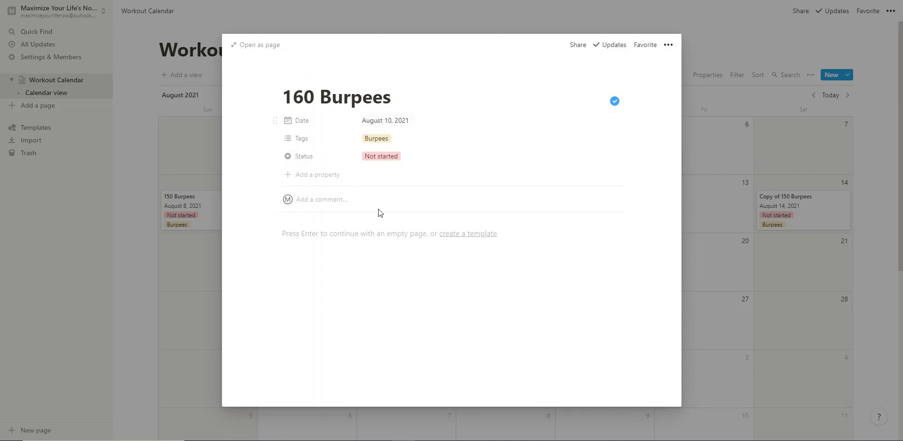
{"action": "left_click", "coordinate": [812, 266]}
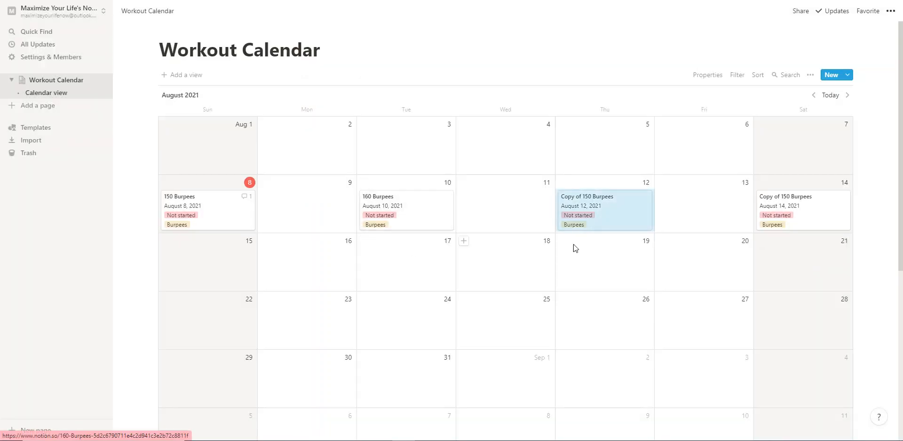
Remove "Copy of" from the titles of the August 12 and August 14 copies so both read "150 Burpees".
{"action": "left_click", "coordinate": [607, 208]}
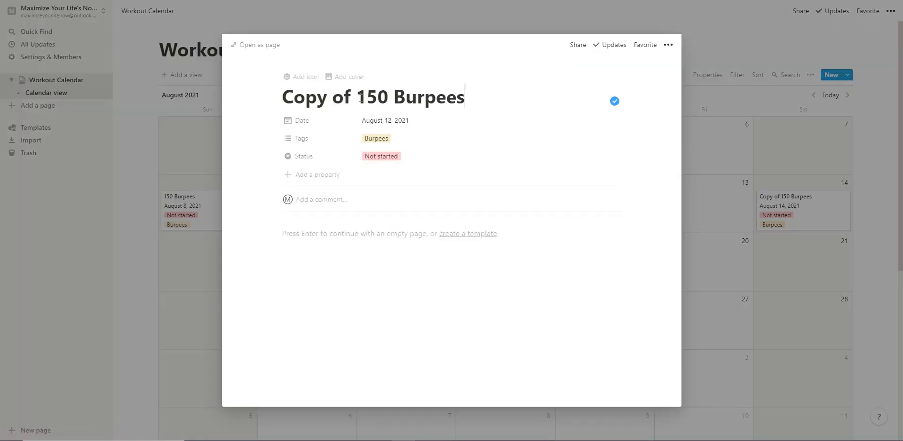
{"action": "left_click_drag", "start_coordinate": [358, 97], "coordinate": [282, 98]}
{"action": "key", "text": "BackSpace"}
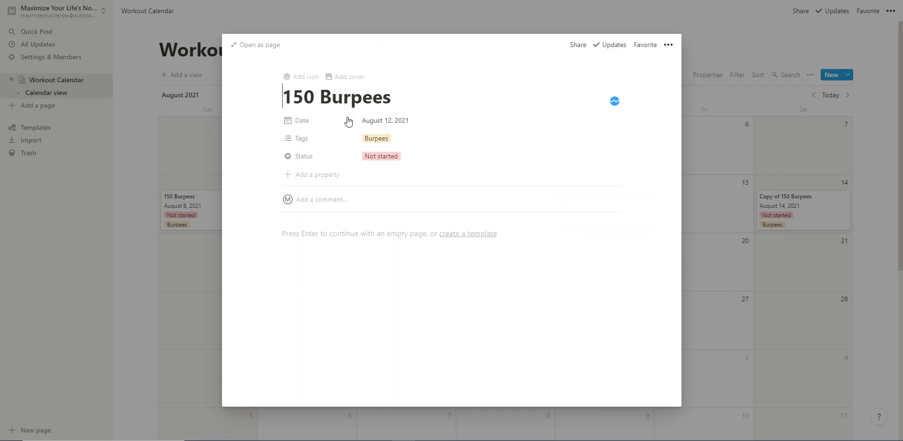
{"action": "left_click", "coordinate": [695, 195]}
{"action": "left_click", "coordinate": [803, 210]}
{"action": "left_click_drag", "start_coordinate": [357, 98], "coordinate": [292, 99]}
{"action": "key", "text": "BackSpace"}
{"action": "key", "text": "BackSpace"}
{"action": "left_click", "coordinate": [715, 193]}
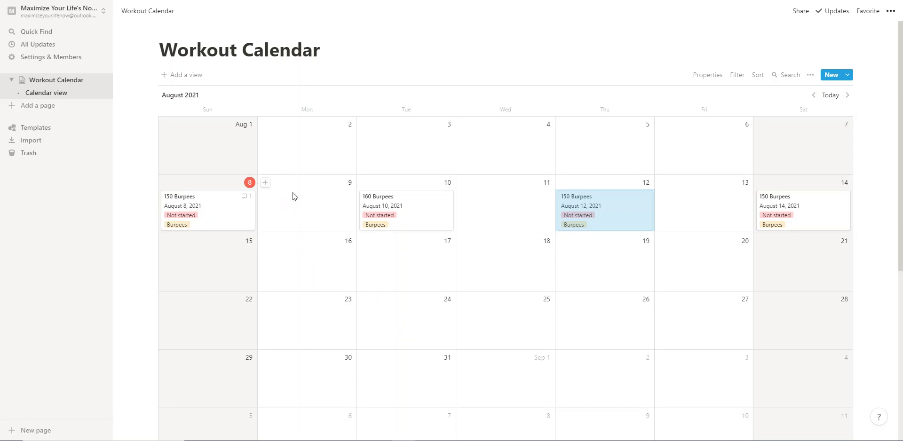
Add an entry titled "Squats" on August 9 and give it a new tag named Squats.
{"action": "left_click", "coordinate": [265, 182]}
{"action": "type", "text": "S"}
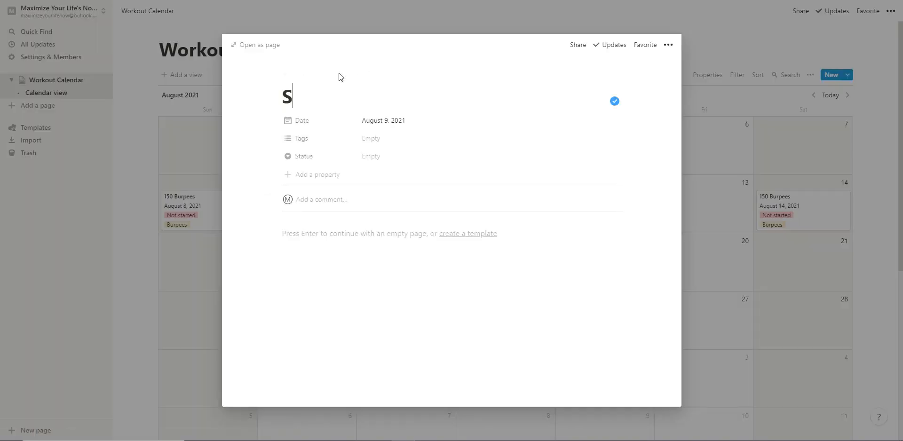
{"action": "type", "text": "quats"}
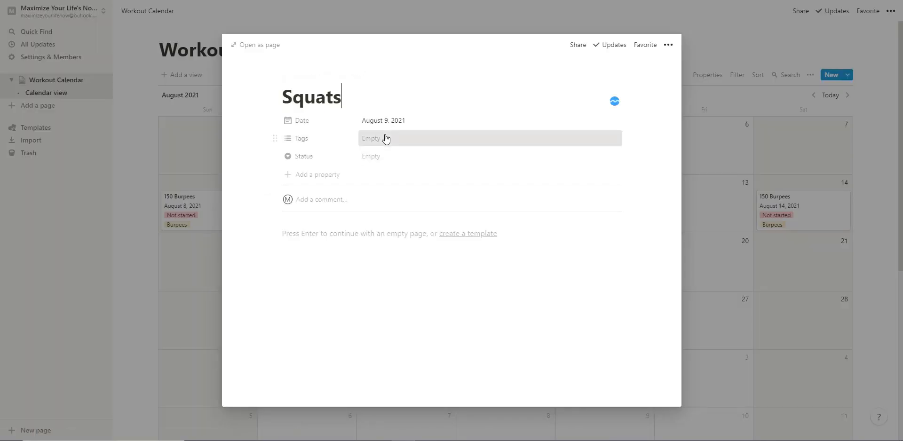
{"action": "left_click", "coordinate": [386, 139]}
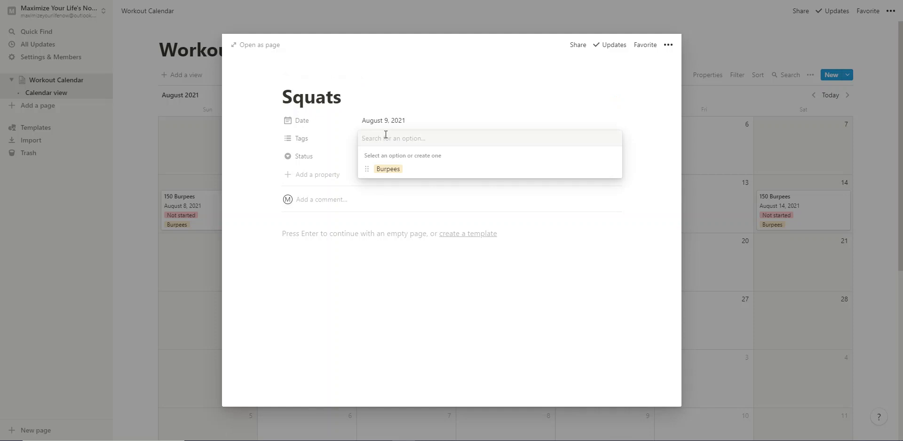
{"action": "type", "text": "Squa"}
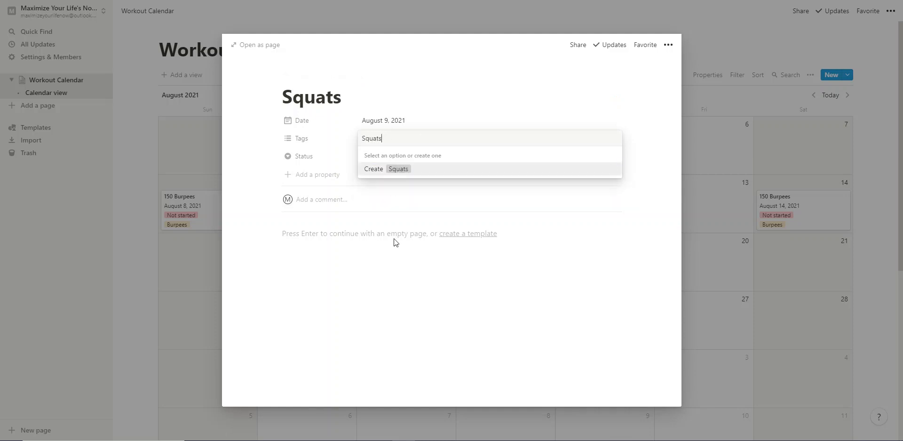
{"action": "type", "text": "ts"}
{"action": "left_click", "coordinate": [395, 171]}
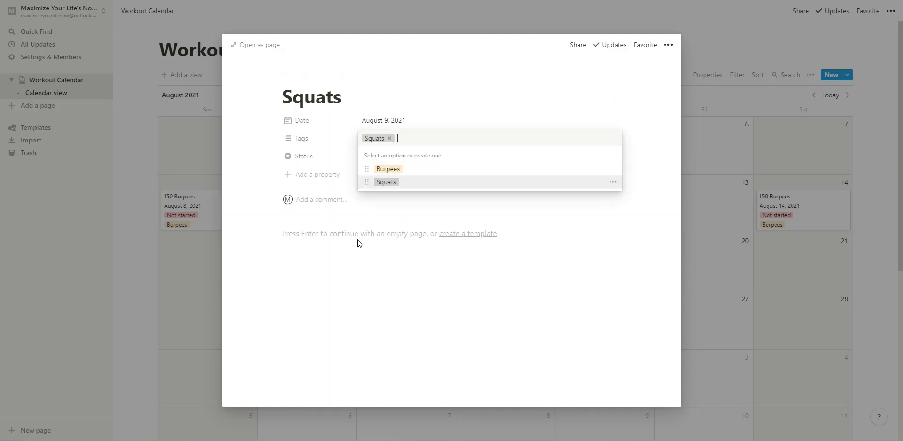
{"action": "left_click", "coordinate": [372, 295]}
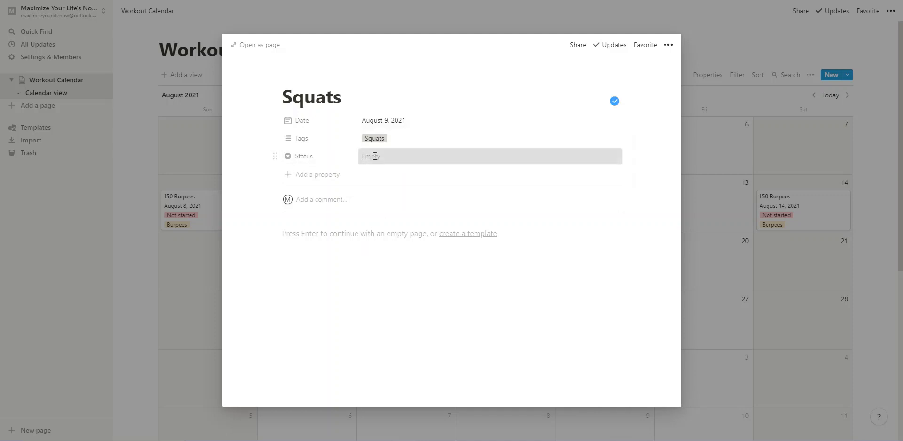
Set the August 9 Squats entry's status to Not started and return to the calendar.
{"action": "left_click", "coordinate": [375, 156]}
{"action": "left_click", "coordinate": [399, 185]}
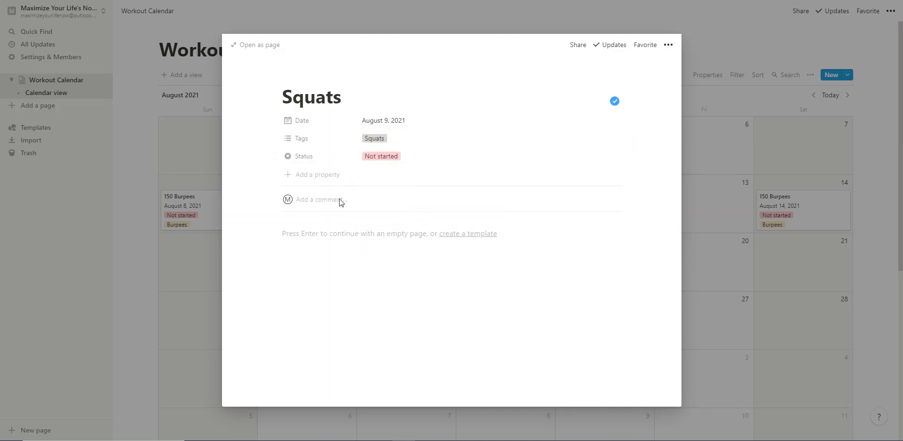
{"action": "left_click", "coordinate": [729, 301]}
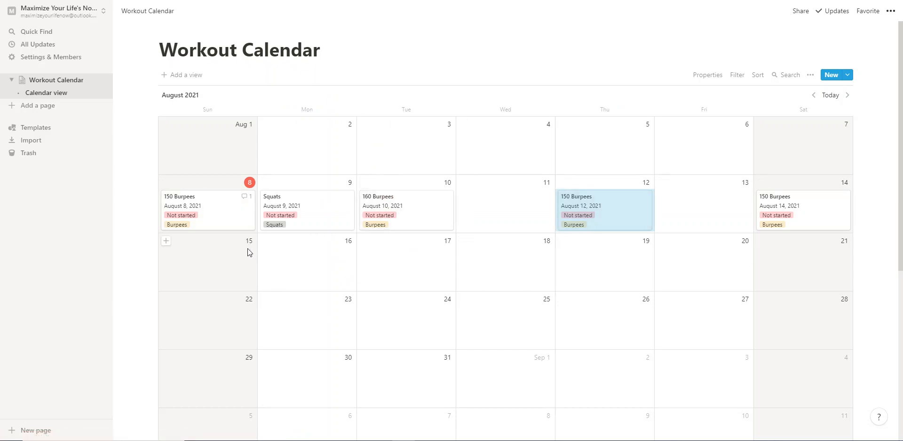
Rename the August 9 entry as "100 Squats" and duplicate it onto August 11 and 13.
{"action": "left_click", "coordinate": [272, 201]}
{"action": "key", "text": "Left"}
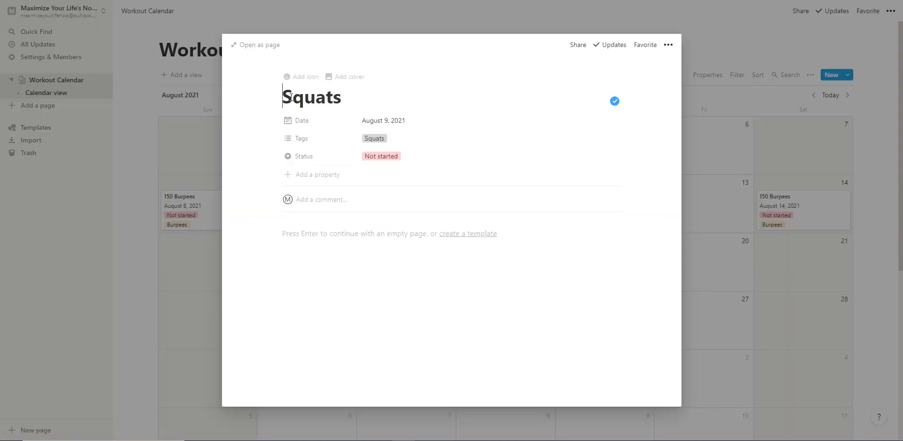
{"action": "type", "text": "100"}
{"action": "left_click", "coordinate": [752, 225]}
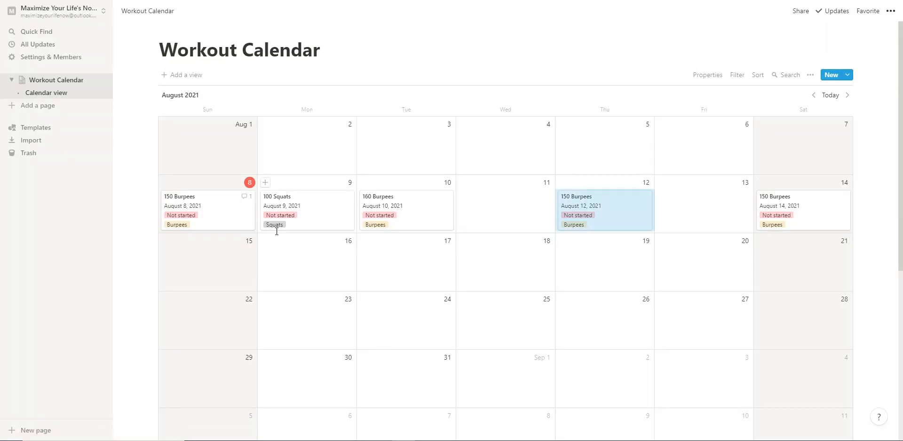
{"action": "left_click_drag", "start_coordinate": [285, 213], "coordinate": [698, 202]}
Remove "Copy of" from the title of the August 11 copy so it reads "100 Squats".
{"action": "left_click", "coordinate": [486, 204]}
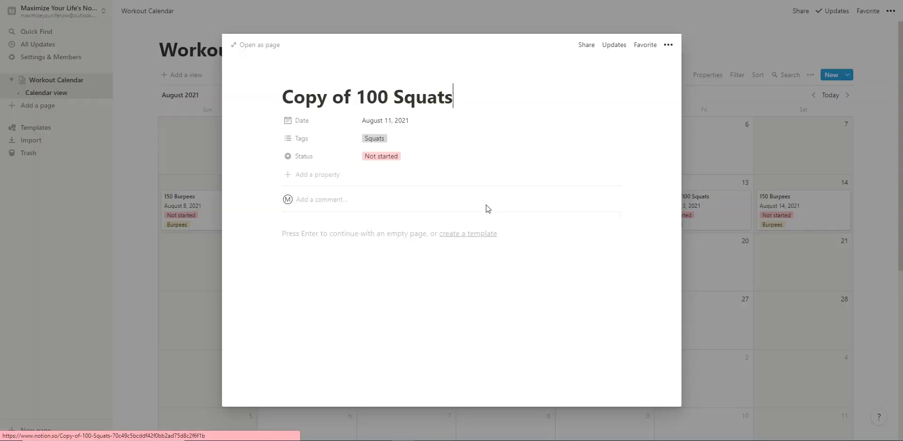
{"action": "left_click", "coordinate": [355, 98]}
{"action": "key", "text": "BackSpace"}
{"action": "key", "text": "BackSpace"}
{"action": "key", "text": "BackSpace"}
{"action": "key", "text": "BackSpace"}
{"action": "key", "text": "BackSpace"}
{"action": "key", "text": "BackSpace"}
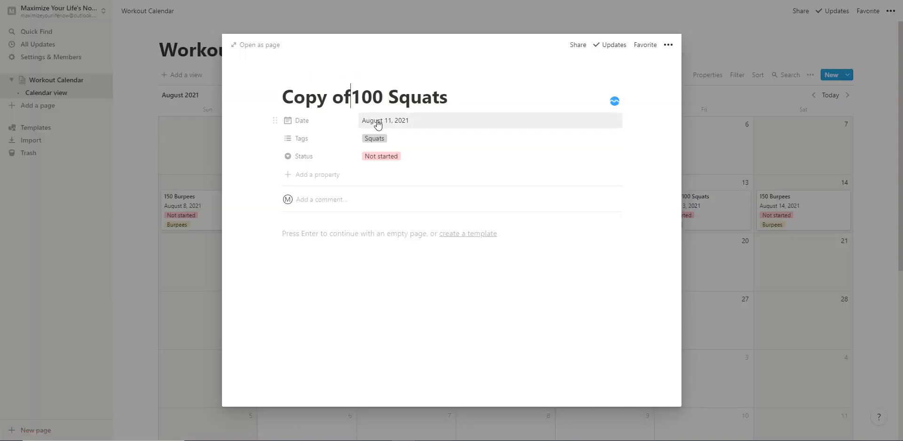
{"action": "key", "text": "BackSpace"}
{"action": "key", "text": "BackSpace"}
{"action": "left_click", "coordinate": [746, 220]}
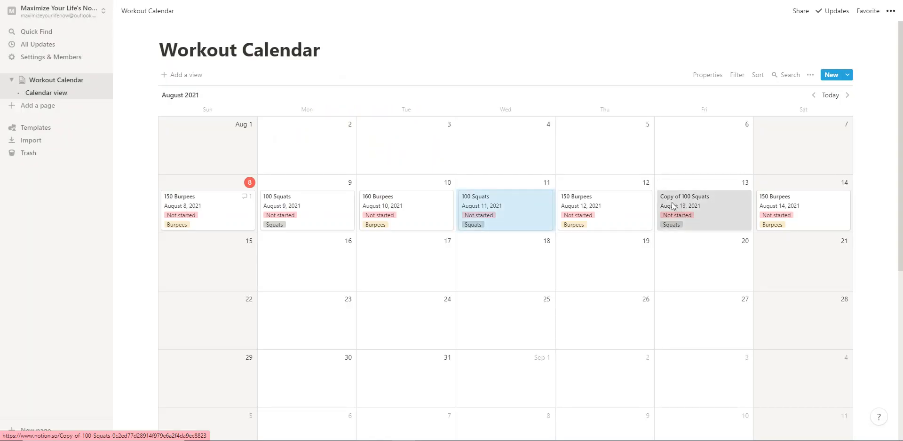
Rename the August 13 copy as "100 Squats" by deleting the "Copy of" prefix.
{"action": "left_click", "coordinate": [671, 207]}
{"action": "key", "text": "BackSpace"}
{"action": "key", "text": "BackSpace"}
{"action": "key", "text": "BackSpace"}
{"action": "key", "text": "BackSpace"}
{"action": "key", "text": "BackSpace"}
{"action": "key", "text": "BackSpace"}
{"action": "key", "text": "BackSpace"}
{"action": "key", "text": "BackSpace"}
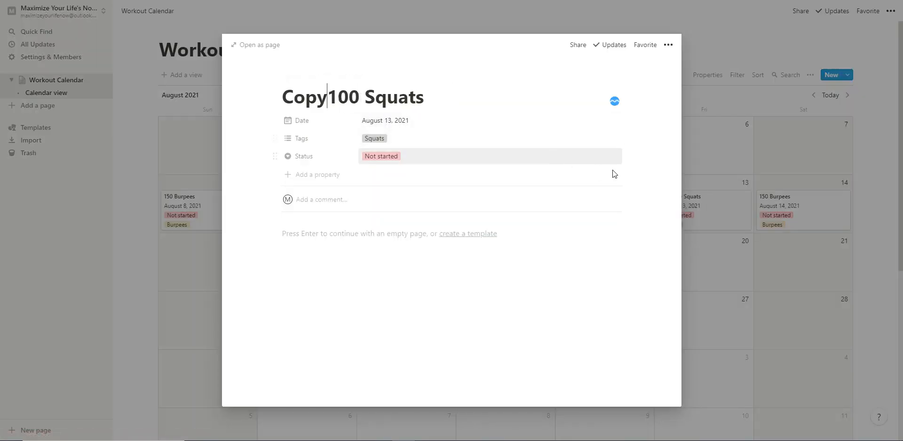
{"action": "left_click", "coordinate": [772, 193]}
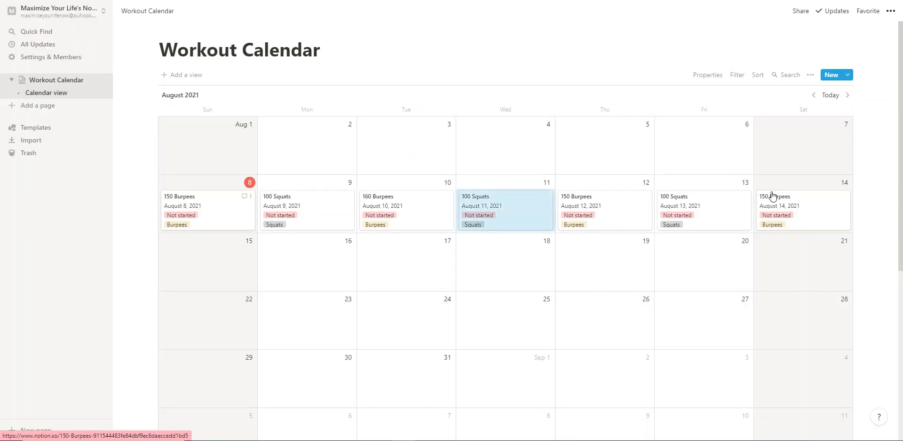
{"action": "scroll", "coordinate": [441, 240], "scroll_direction": "down", "scroll_amount": 3}
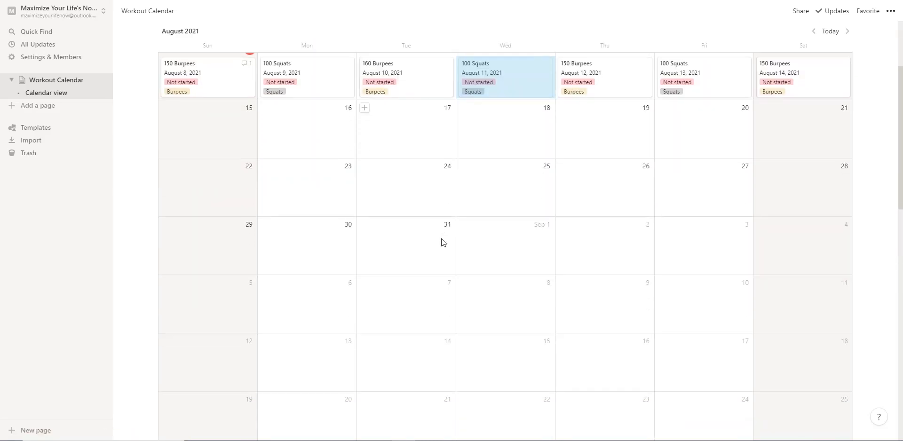
{"action": "scroll", "coordinate": [441, 243], "scroll_direction": "up", "scroll_amount": 2}
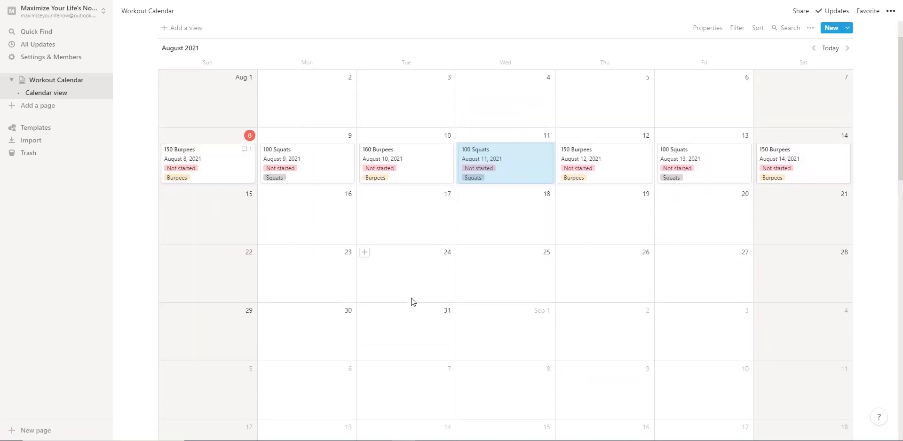
{"action": "scroll", "coordinate": [413, 321], "scroll_direction": "up", "scroll_amount": 1}
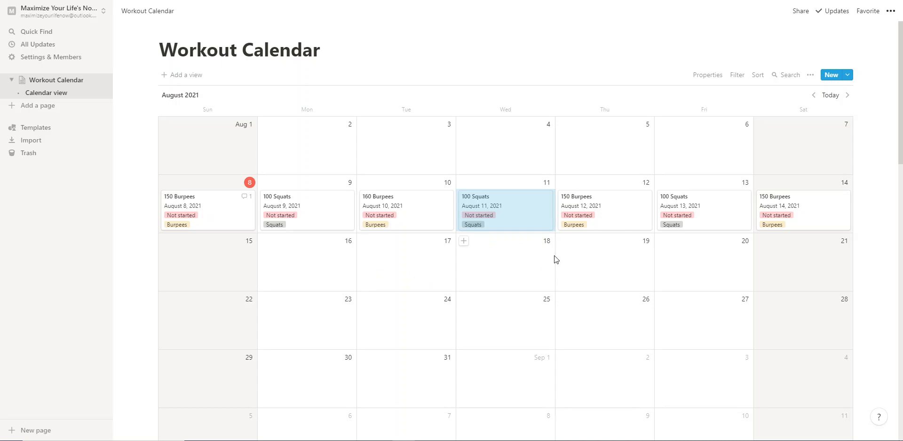
{"action": "scroll", "coordinate": [523, 268], "scroll_direction": "down", "scroll_amount": 1}
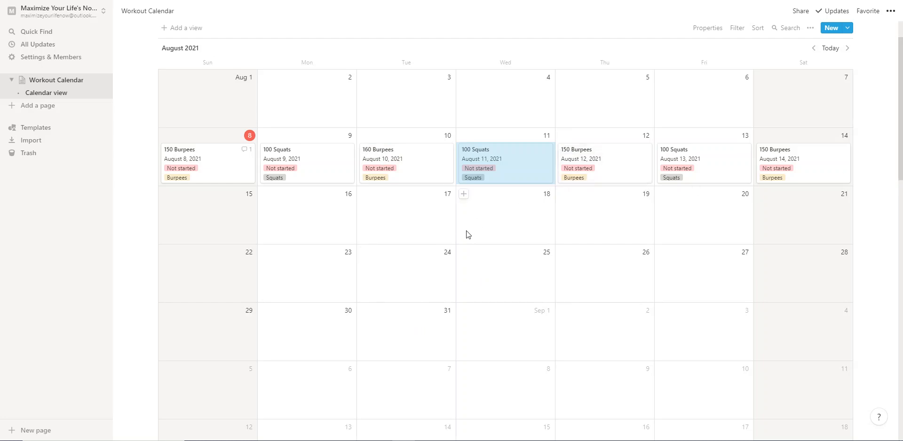
Examine the comment field, block actions and available block types in the August 9 100 Squats entry.
{"action": "left_click", "coordinate": [309, 170]}
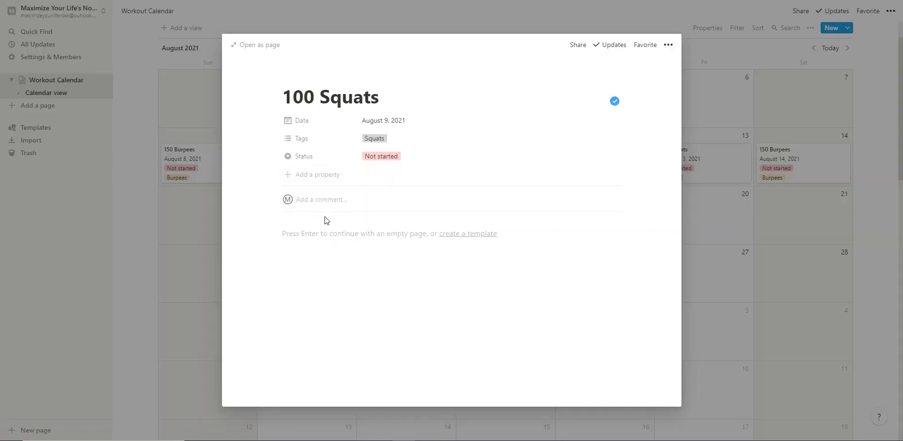
{"action": "left_click", "coordinate": [324, 200]}
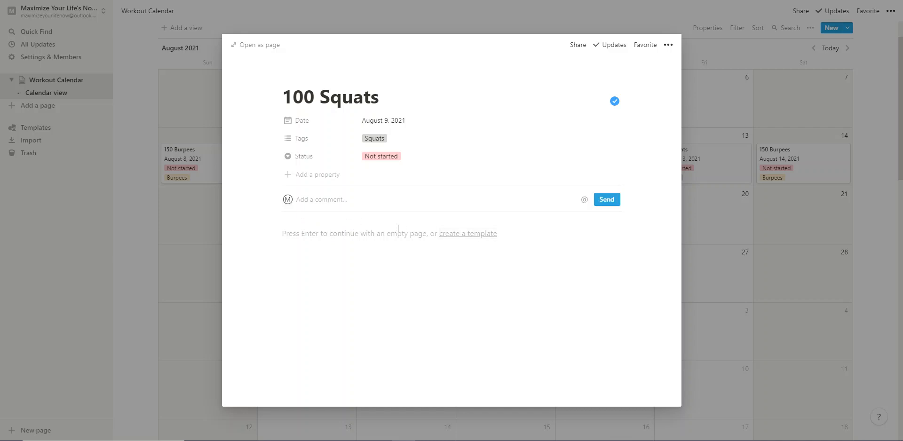
{"action": "left_click", "coordinate": [315, 263]}
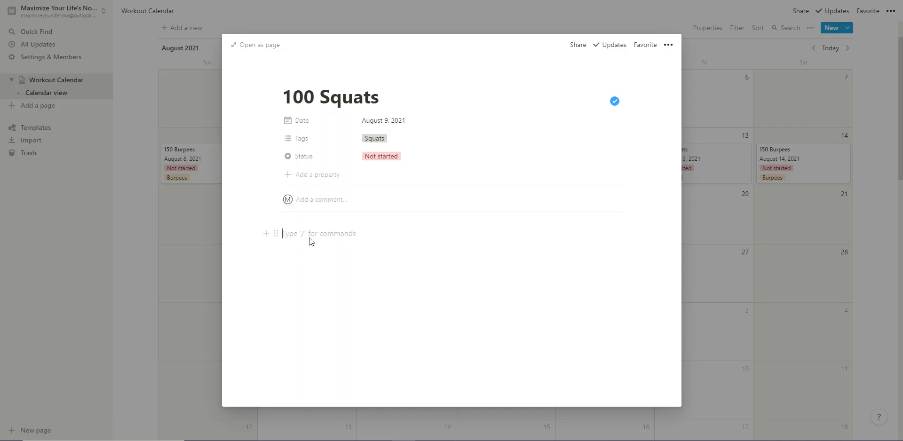
{"action": "left_click", "coordinate": [276, 233]}
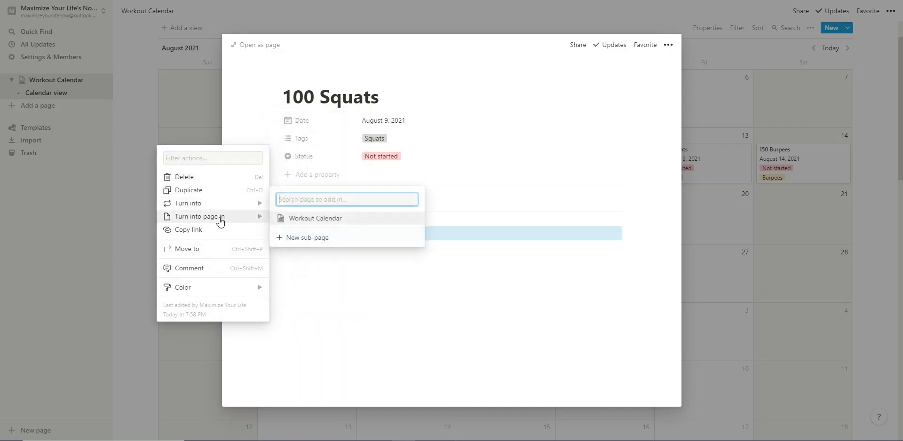
{"action": "left_click", "coordinate": [226, 230]}
{"action": "left_click", "coordinate": [266, 233]}
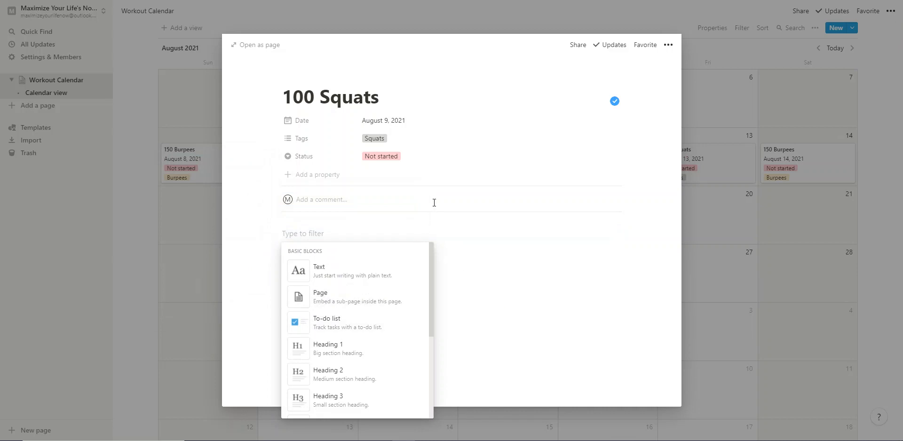
{"action": "left_click", "coordinate": [455, 232]}
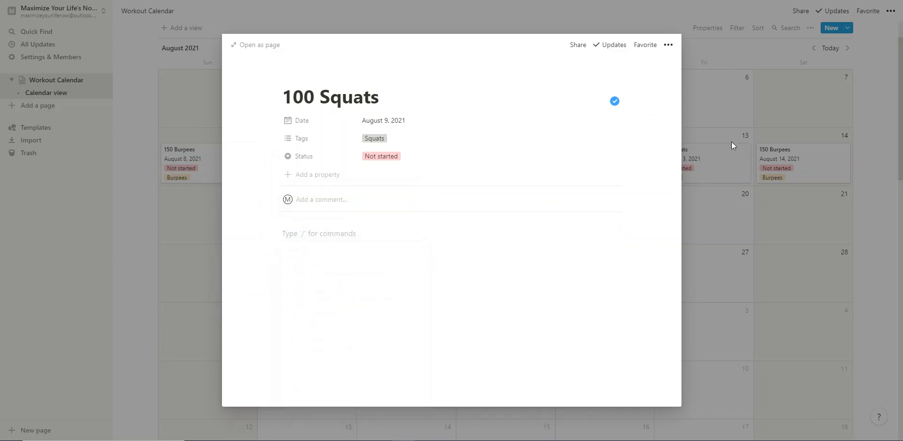
{"action": "left_click", "coordinate": [732, 142]}
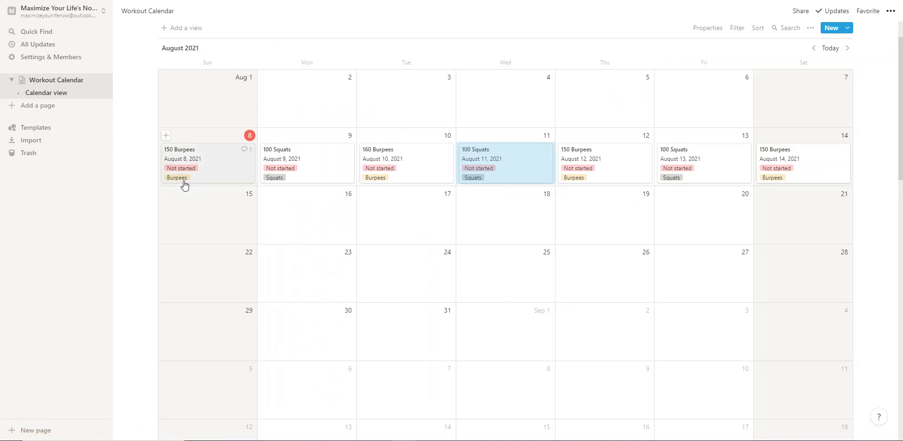
Filter the calendar view to entries whose Tags contain Burpees, and switch the filter value to Squats.
{"action": "scroll", "coordinate": [379, 211], "scroll_direction": "down", "scroll_amount": 3}
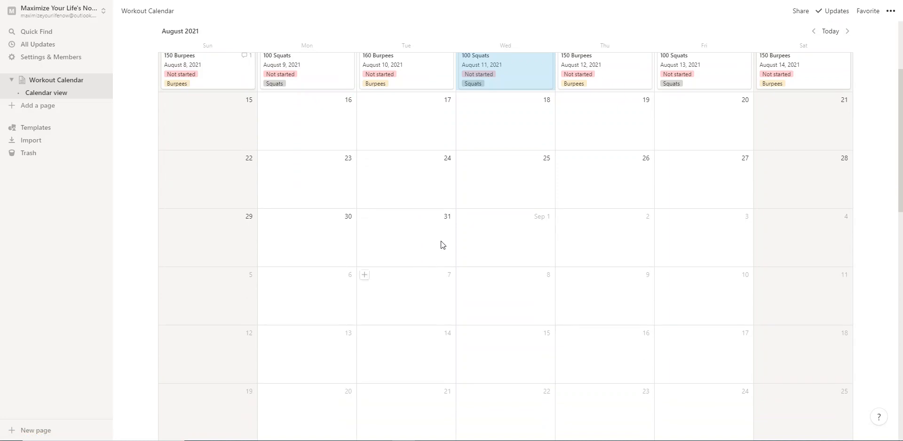
{"action": "scroll", "coordinate": [480, 278], "scroll_direction": "up", "scroll_amount": 3}
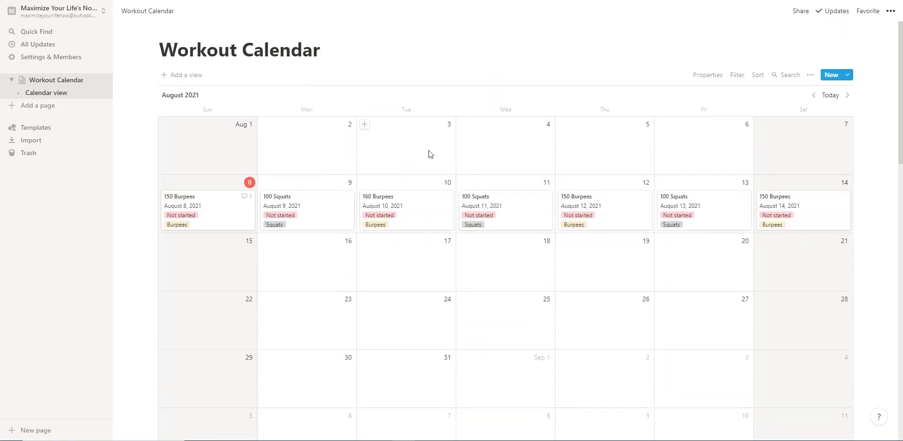
{"action": "left_click", "coordinate": [737, 75]}
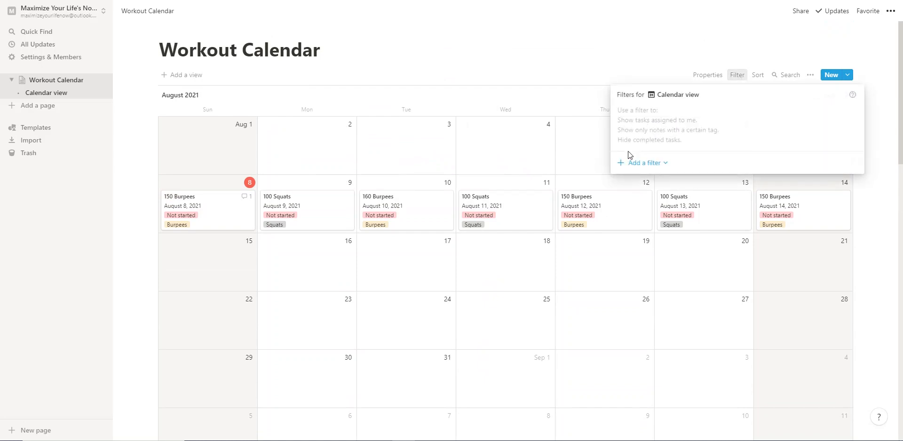
{"action": "left_click", "coordinate": [648, 162]}
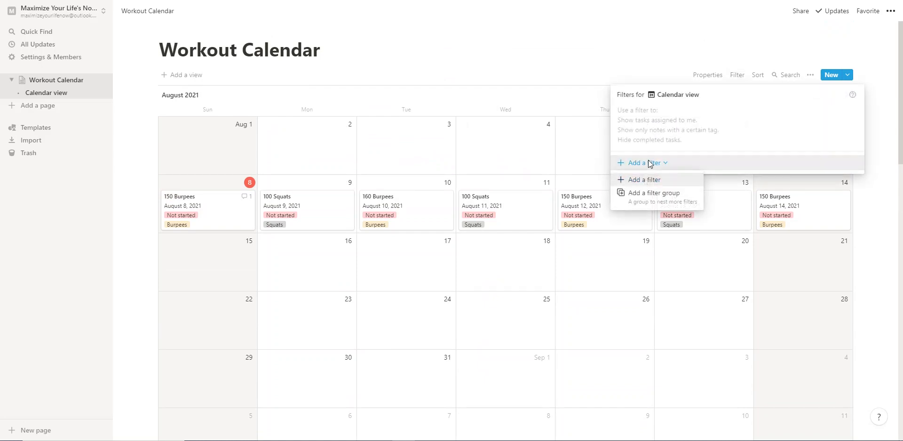
{"action": "left_click", "coordinate": [635, 180]}
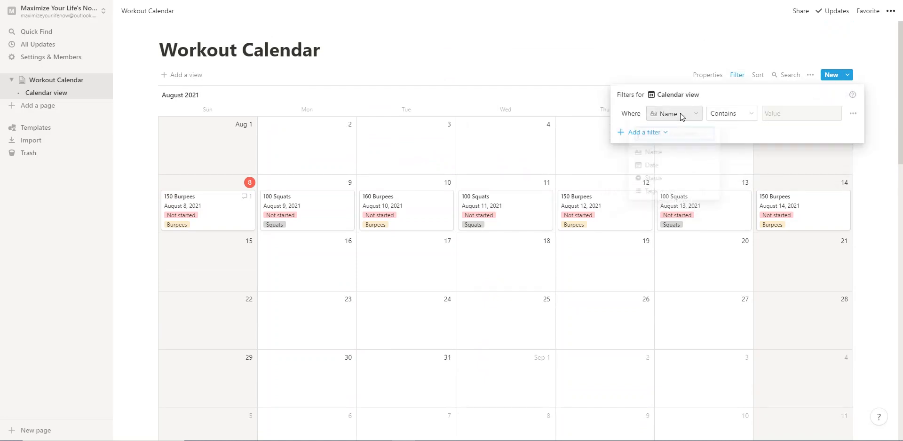
{"action": "left_click", "coordinate": [682, 113]}
{"action": "left_click", "coordinate": [651, 190]}
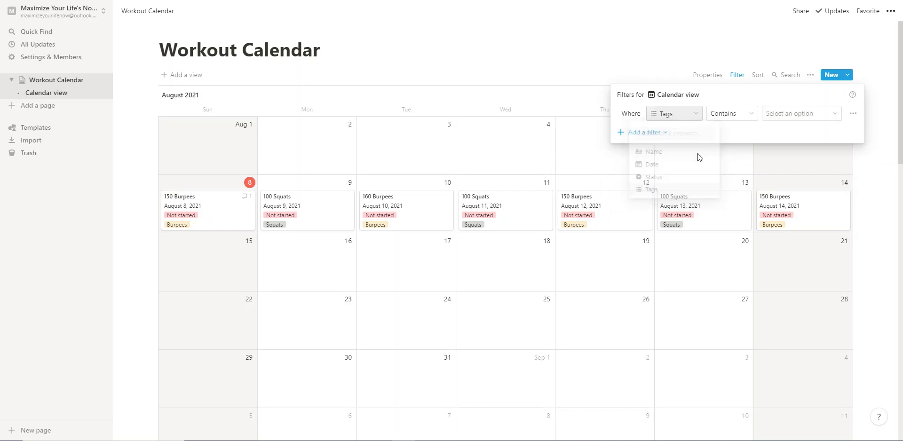
{"action": "left_click", "coordinate": [783, 114]}
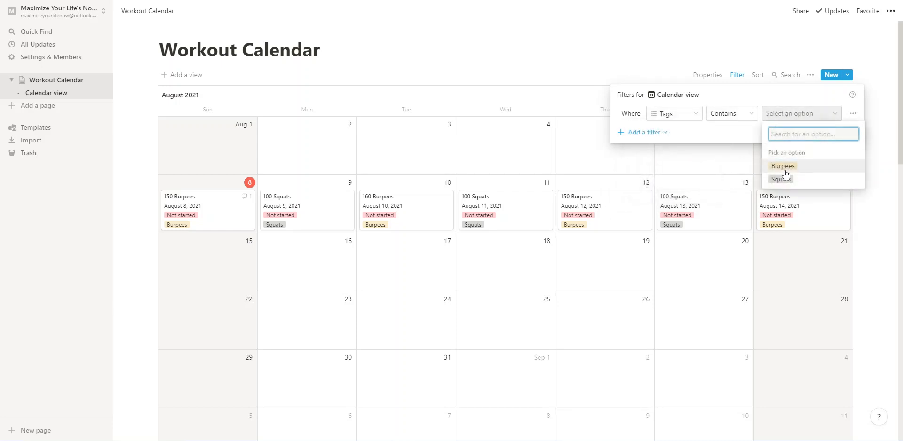
{"action": "left_click", "coordinate": [784, 168]}
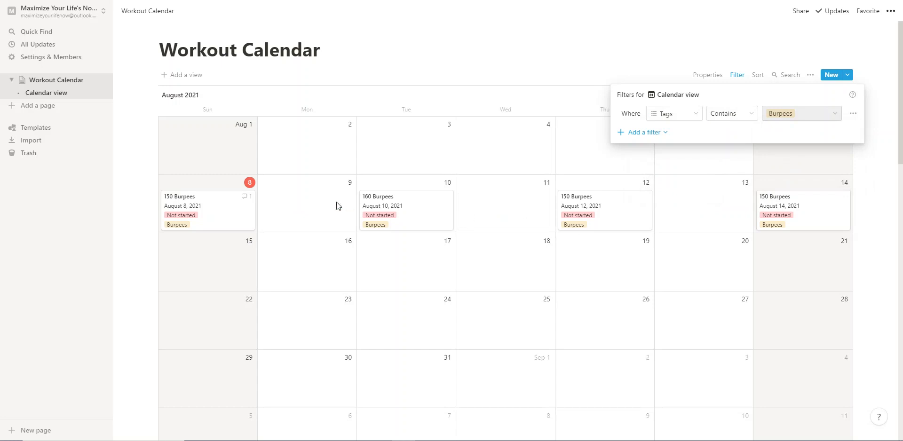
{"action": "left_click", "coordinate": [792, 114]}
{"action": "left_click", "coordinate": [783, 179]}
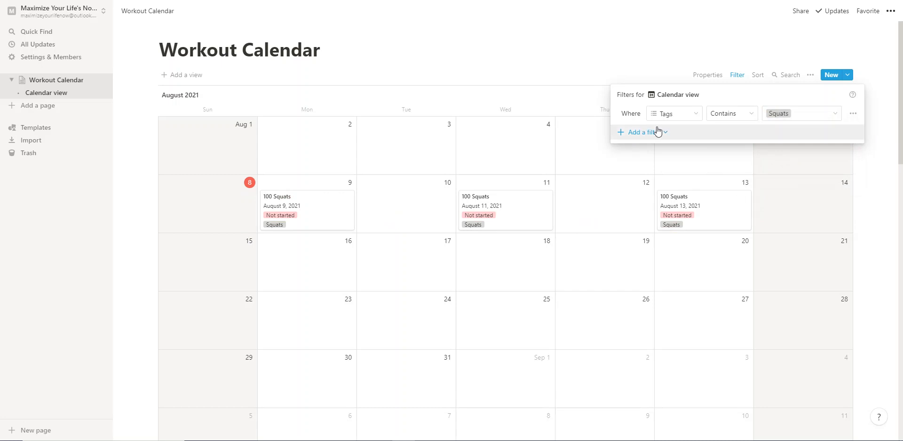
Remove the Tags filter from the calendar view.
{"action": "left_click", "coordinate": [852, 115]}
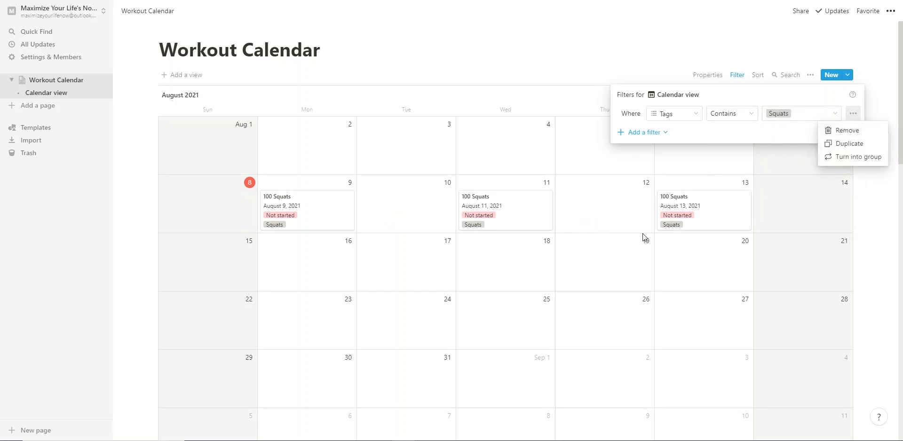
{"action": "left_click", "coordinate": [847, 130]}
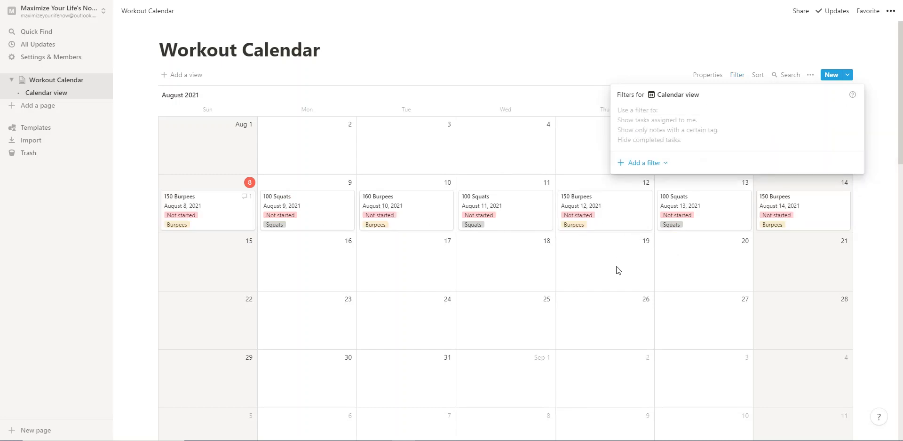
{"action": "left_click", "coordinate": [616, 268]}
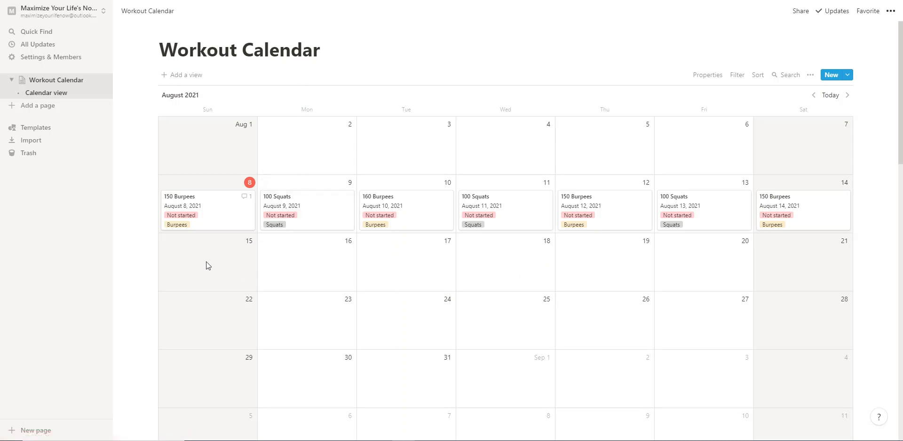
Create an August 15 entry titled "Run" with a new Run tag and the status Not started.
{"action": "left_click", "coordinate": [166, 241]}
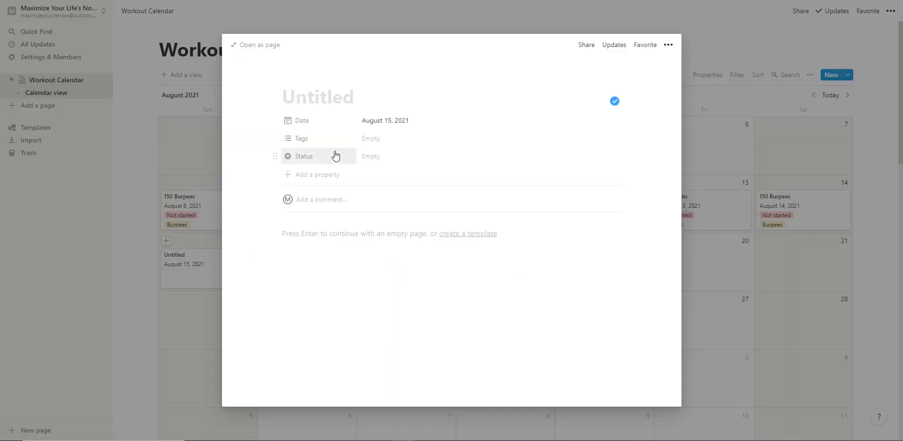
{"action": "type", "text": "Run"}
{"action": "left_click", "coordinate": [374, 139]}
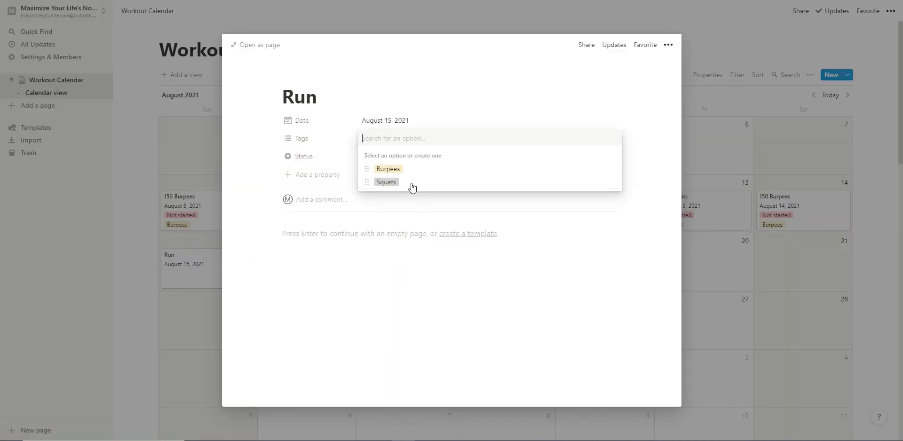
{"action": "type", "text": "Run"}
{"action": "left_click", "coordinate": [398, 170]}
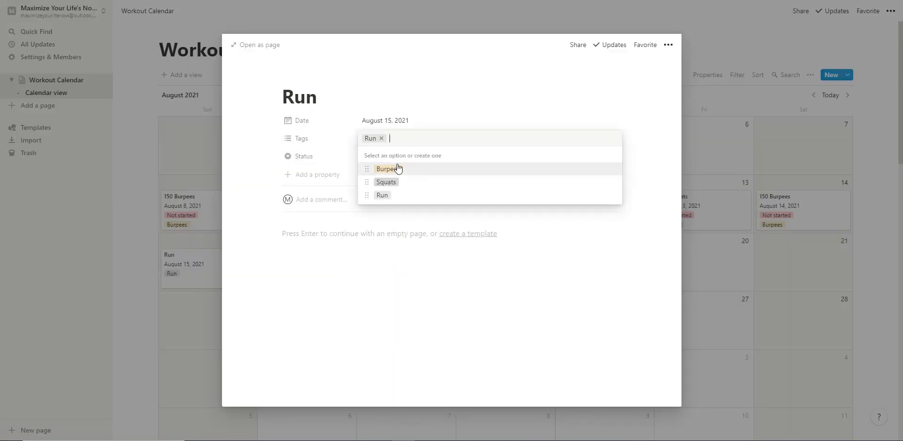
{"action": "left_click", "coordinate": [387, 296]}
{"action": "left_click", "coordinate": [382, 159]}
{"action": "left_click", "coordinate": [383, 185]}
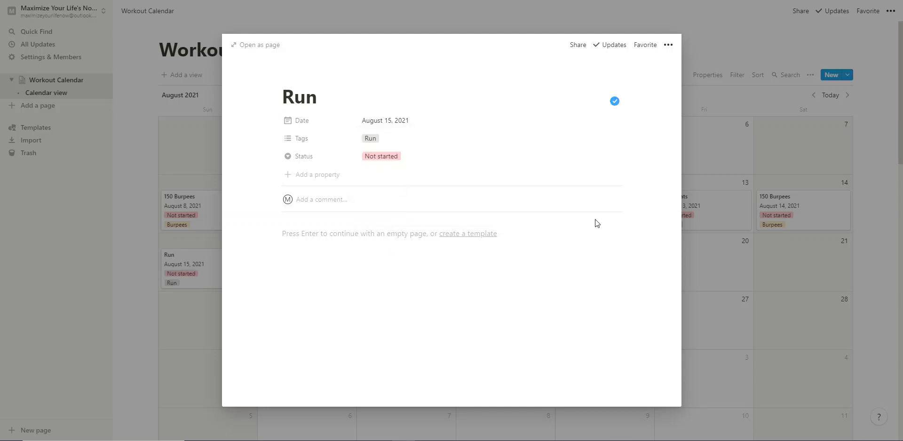
{"action": "left_click", "coordinate": [745, 283]}
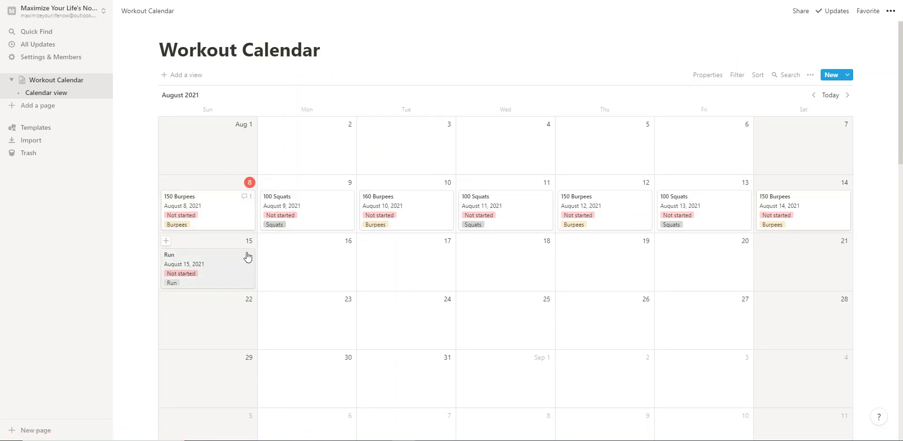
Duplicate the August 15 Run entry onto August 8, 10, 12 and 14.
{"action": "left_click_drag", "start_coordinate": [212, 285], "coordinate": [213, 207]}
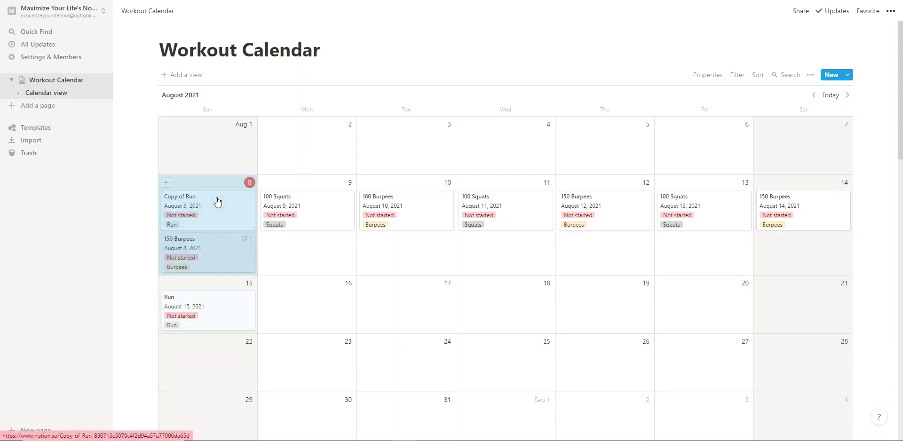
{"action": "left_click_drag", "start_coordinate": [202, 310], "coordinate": [397, 217]}
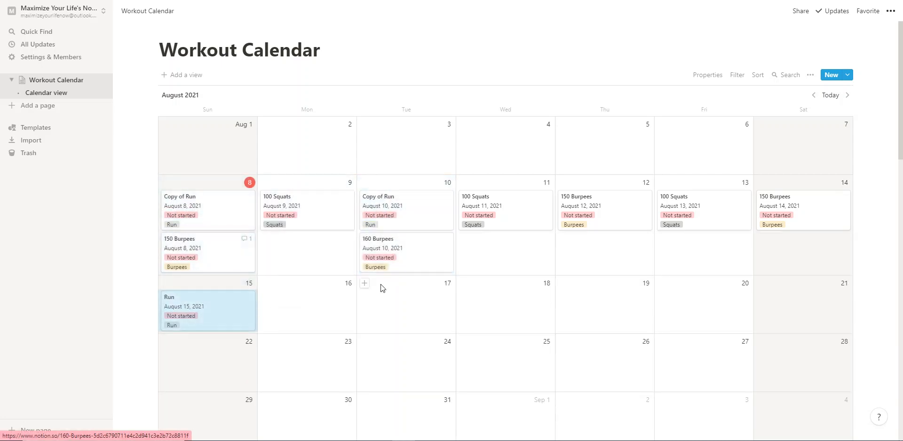
{"action": "left_click_drag", "start_coordinate": [216, 315], "coordinate": [595, 245]}
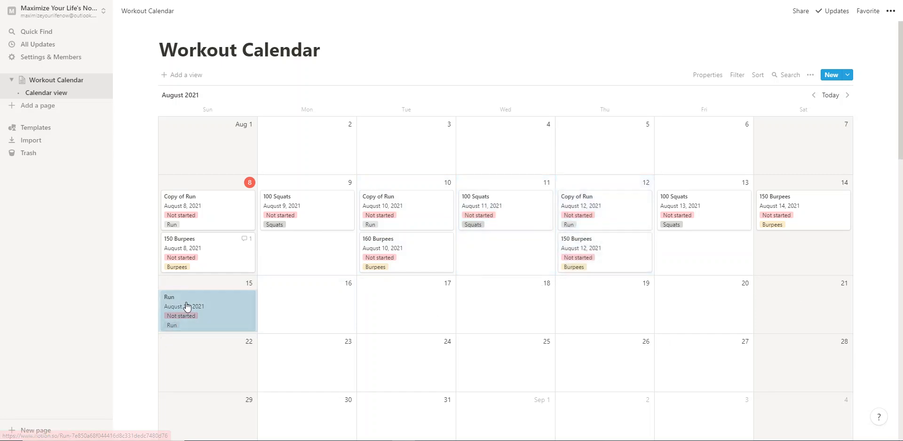
{"action": "left_click_drag", "start_coordinate": [209, 306], "coordinate": [783, 249]}
{"action": "left_click", "coordinate": [783, 248]}
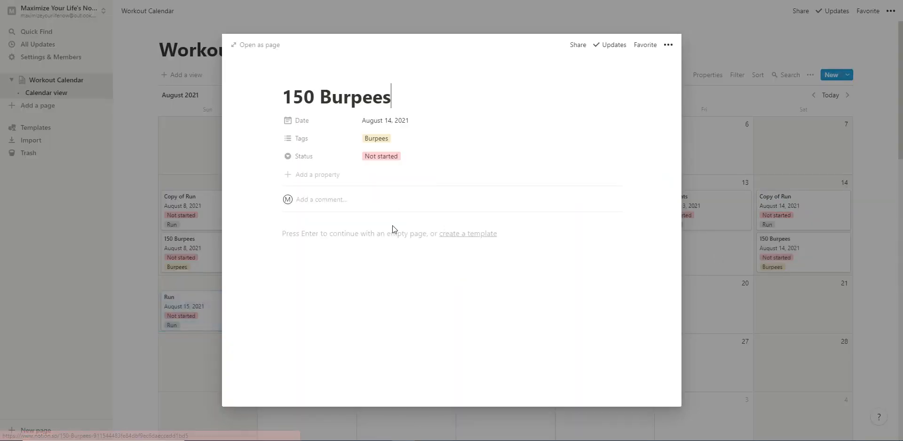
{"action": "left_click", "coordinate": [682, 84]}
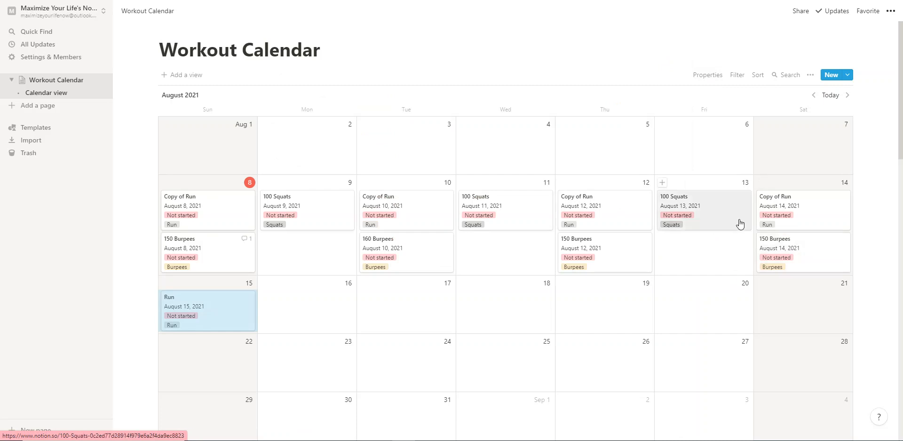
Rename the August 14 run copy as "Run" by deleting the "Copy of" prefix.
{"action": "left_click", "coordinate": [788, 203]}
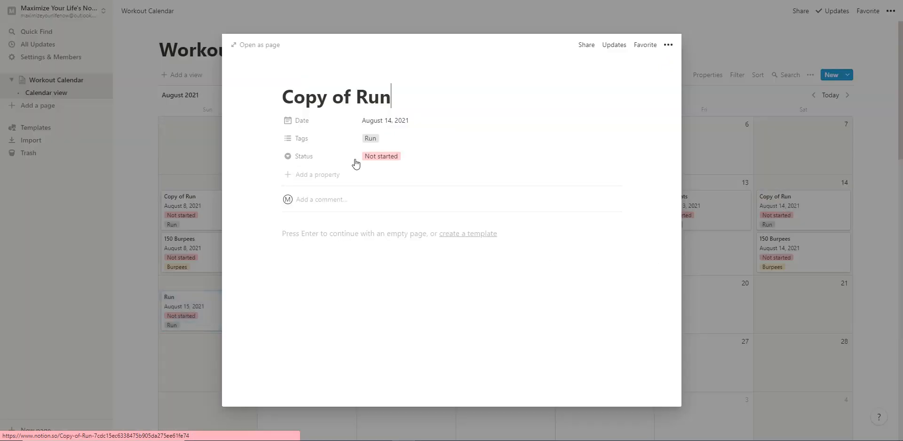
{"action": "left_click_drag", "start_coordinate": [357, 100], "coordinate": [282, 109]}
{"action": "key", "text": "BackSpace"}
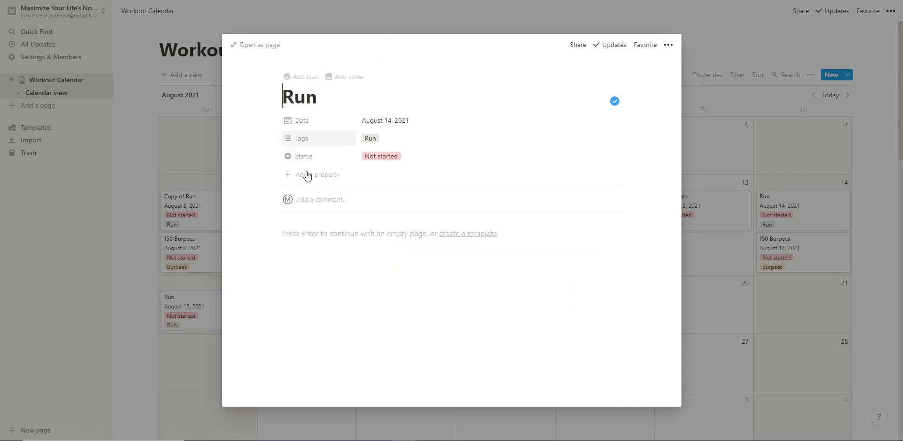
{"action": "left_click", "coordinate": [340, 229]}
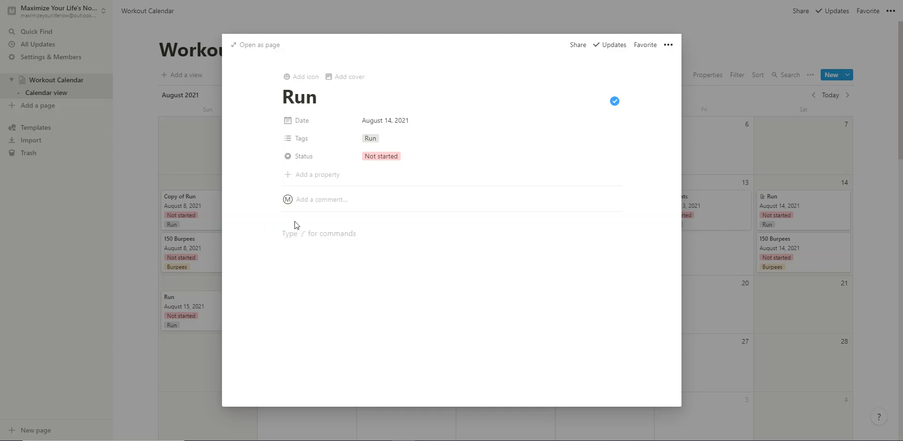
{"action": "left_click", "coordinate": [776, 275]}
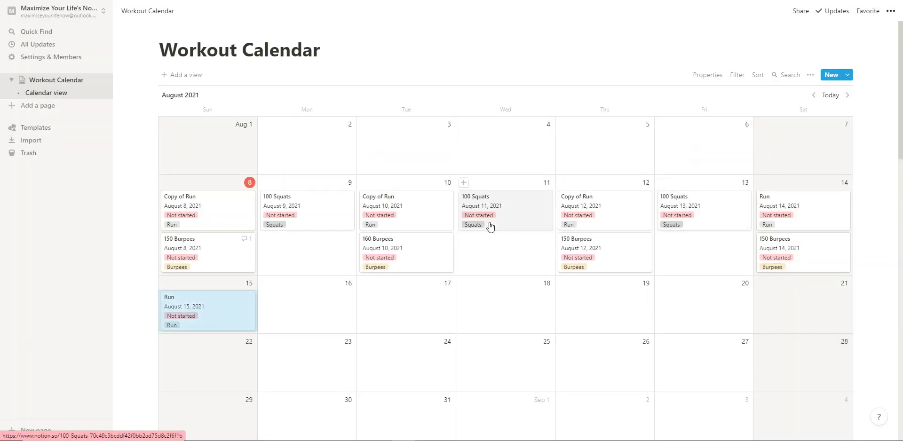
Reopen the August 14 Run entry and view its empty page body.
{"action": "left_click", "coordinate": [772, 204]}
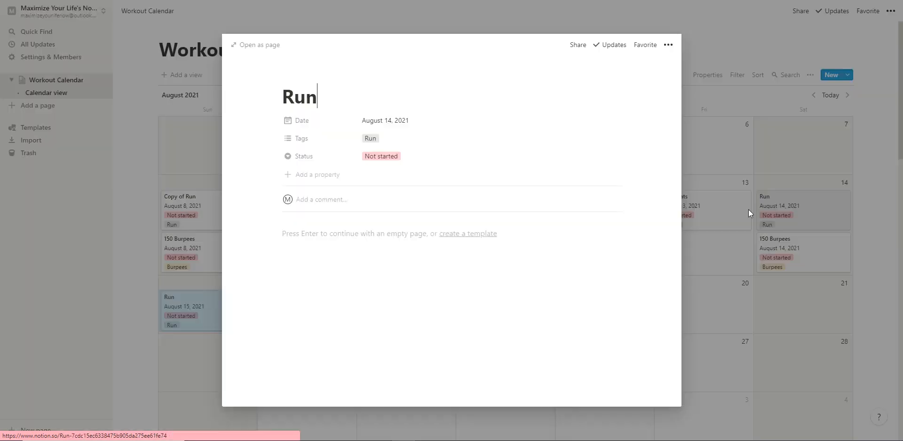
{"action": "left_click", "coordinate": [479, 230]}
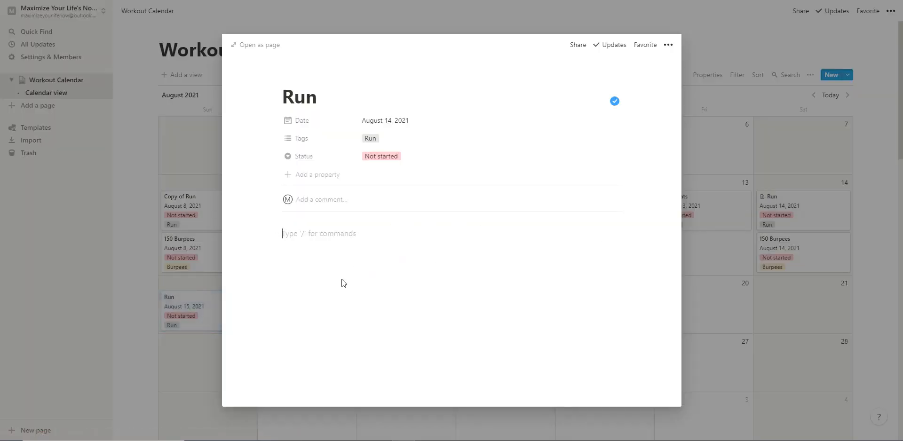
{"action": "left_click", "coordinate": [718, 292]}
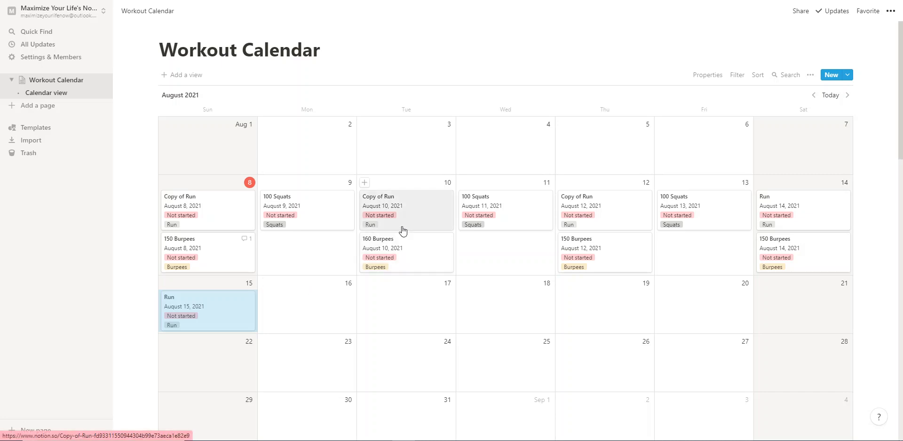
{"action": "scroll", "coordinate": [414, 254], "scroll_direction": "down", "scroll_amount": 1}
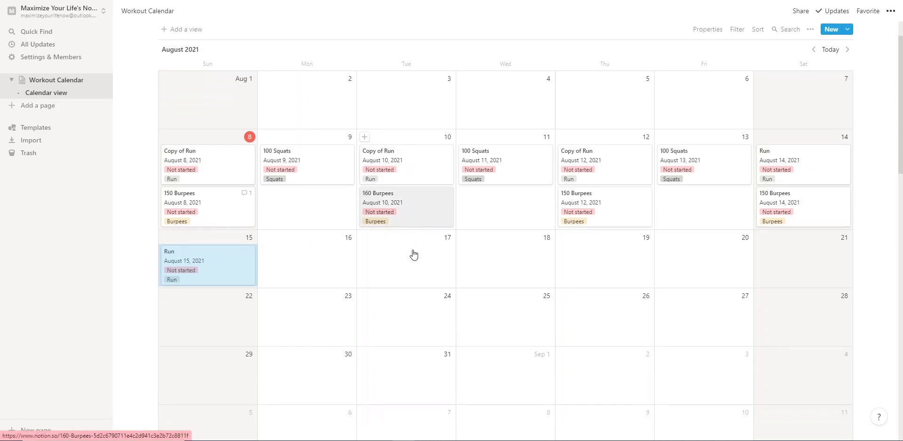
{"action": "scroll", "coordinate": [413, 254], "scroll_direction": "up", "scroll_amount": 1}
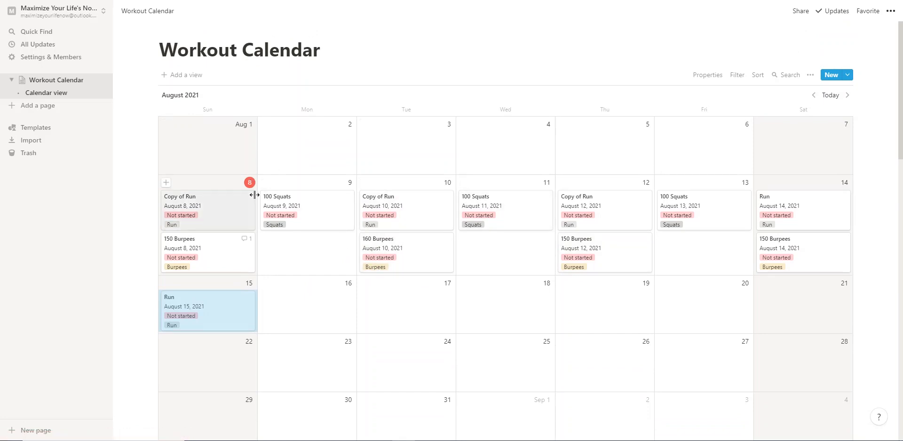
{"action": "scroll", "coordinate": [658, 229], "scroll_direction": "down", "scroll_amount": 1}
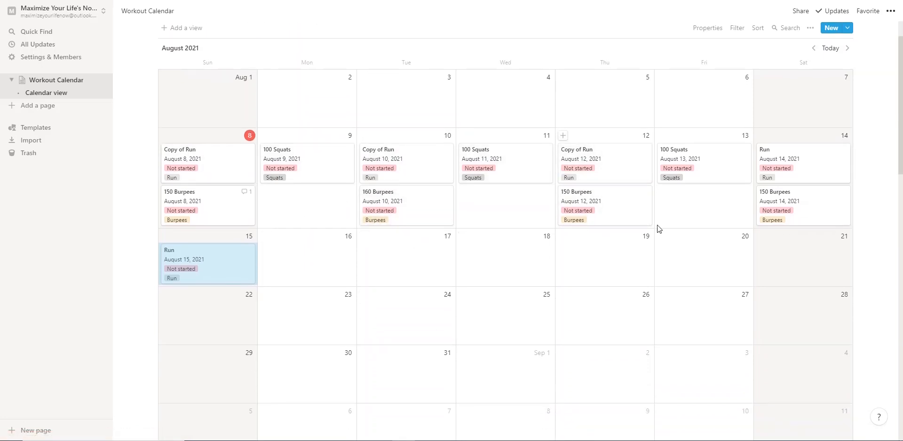
{"action": "scroll", "coordinate": [376, 355], "scroll_direction": "up", "scroll_amount": 1}
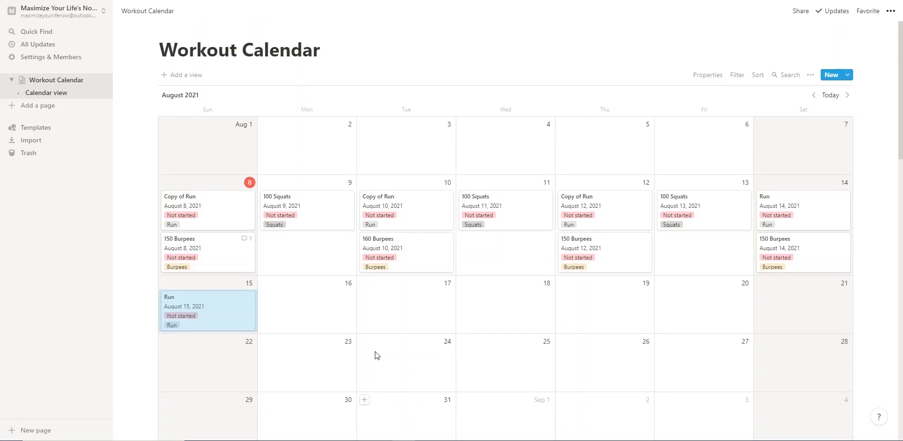